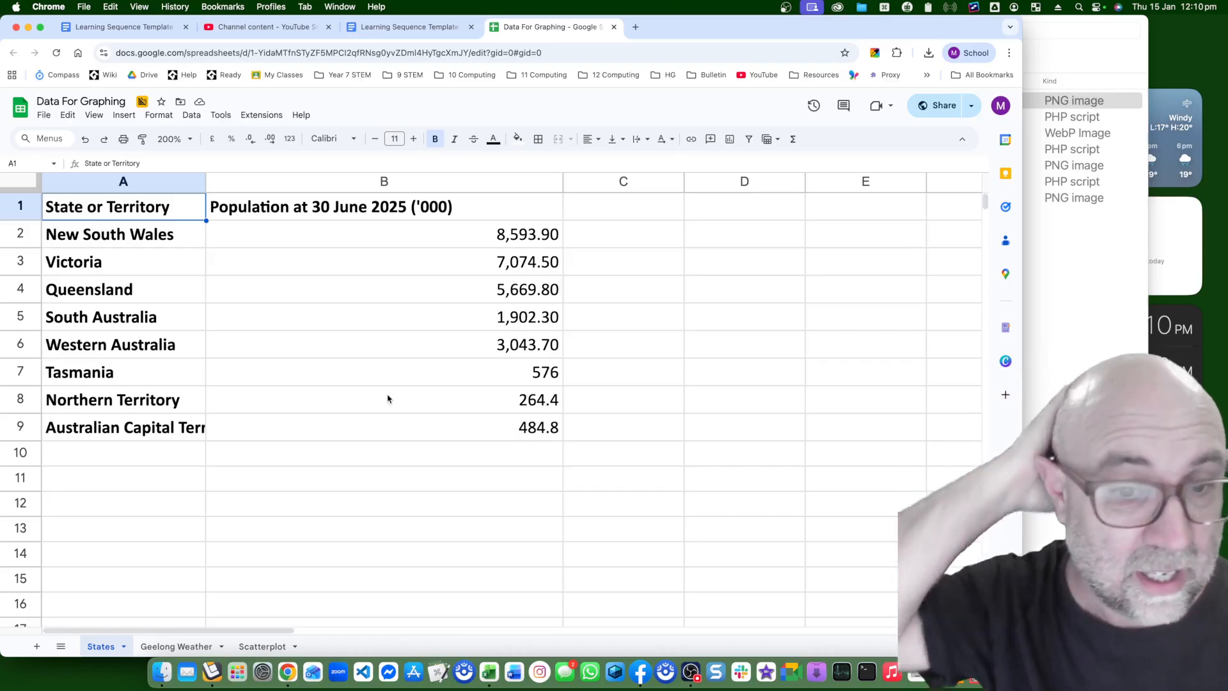
# Insert a chart from the state population data in A1:B9 and change its type to a column chart.
pyautogui.click(325, 344)
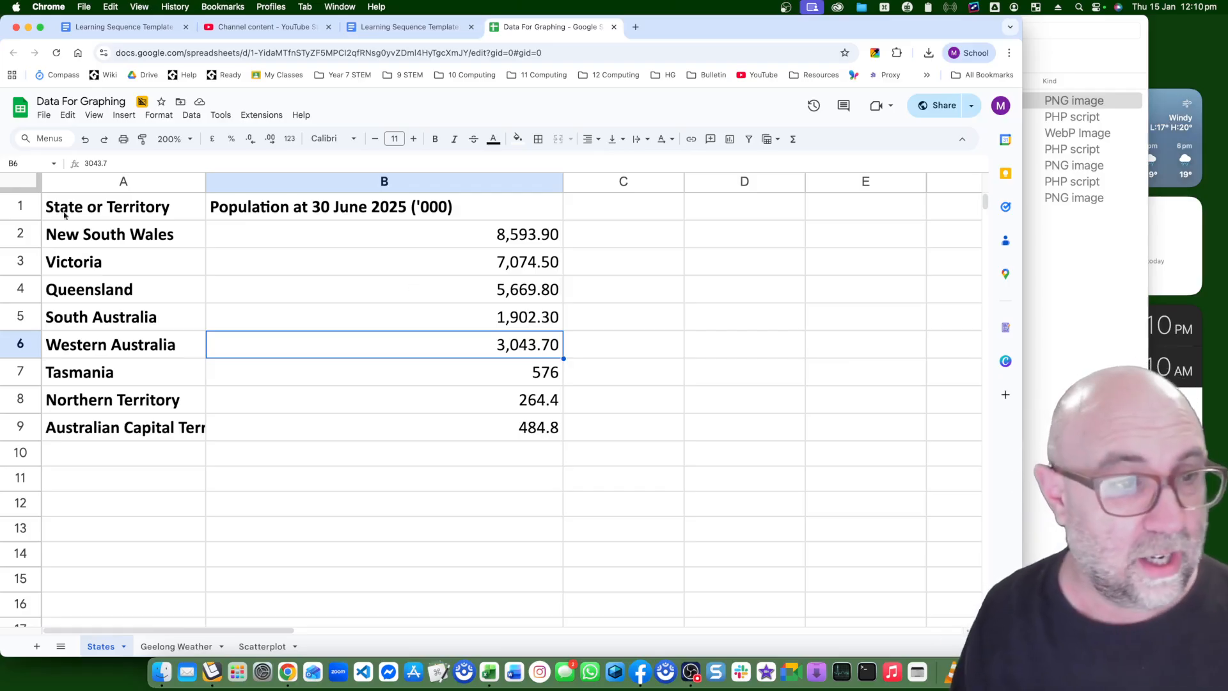
pyautogui.moveTo(72, 207); pyautogui.dragTo(450, 419)
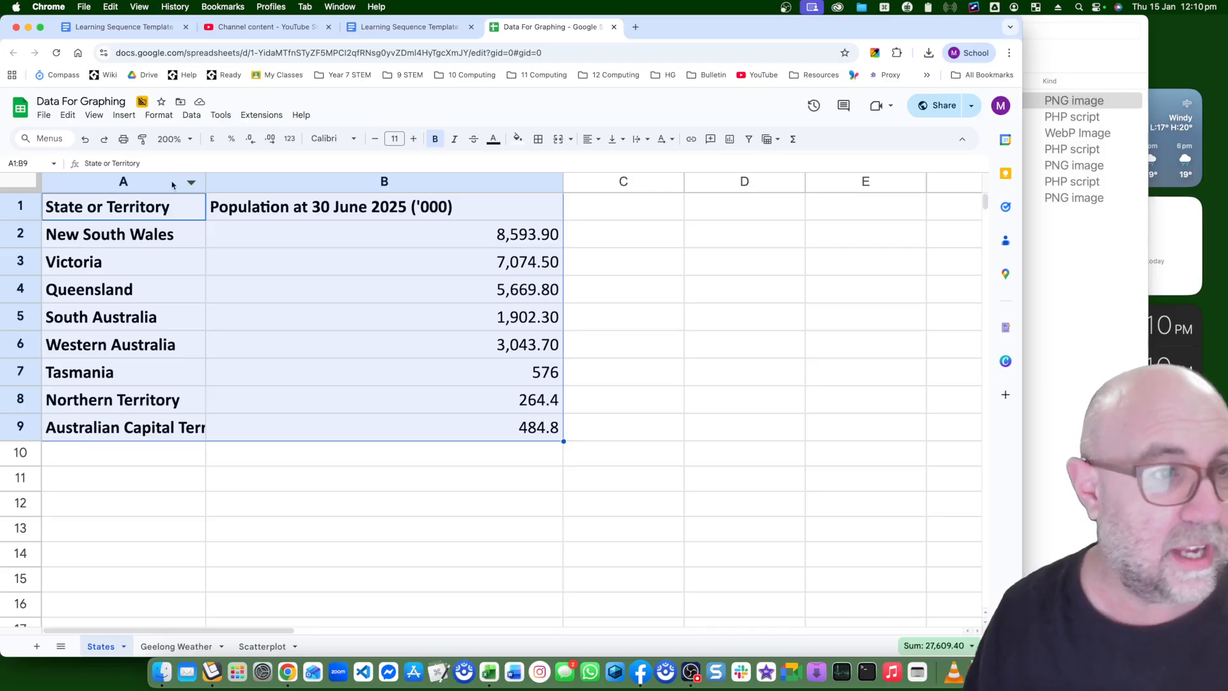
pyautogui.click(124, 116)
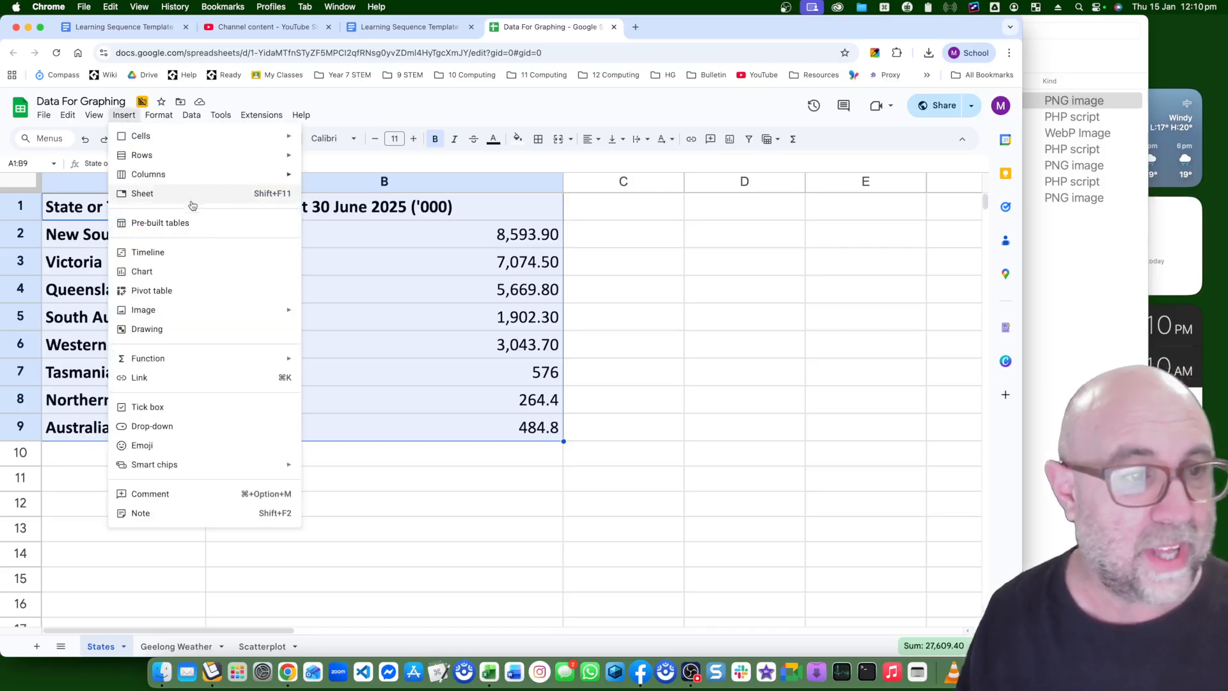
pyautogui.click(178, 272)
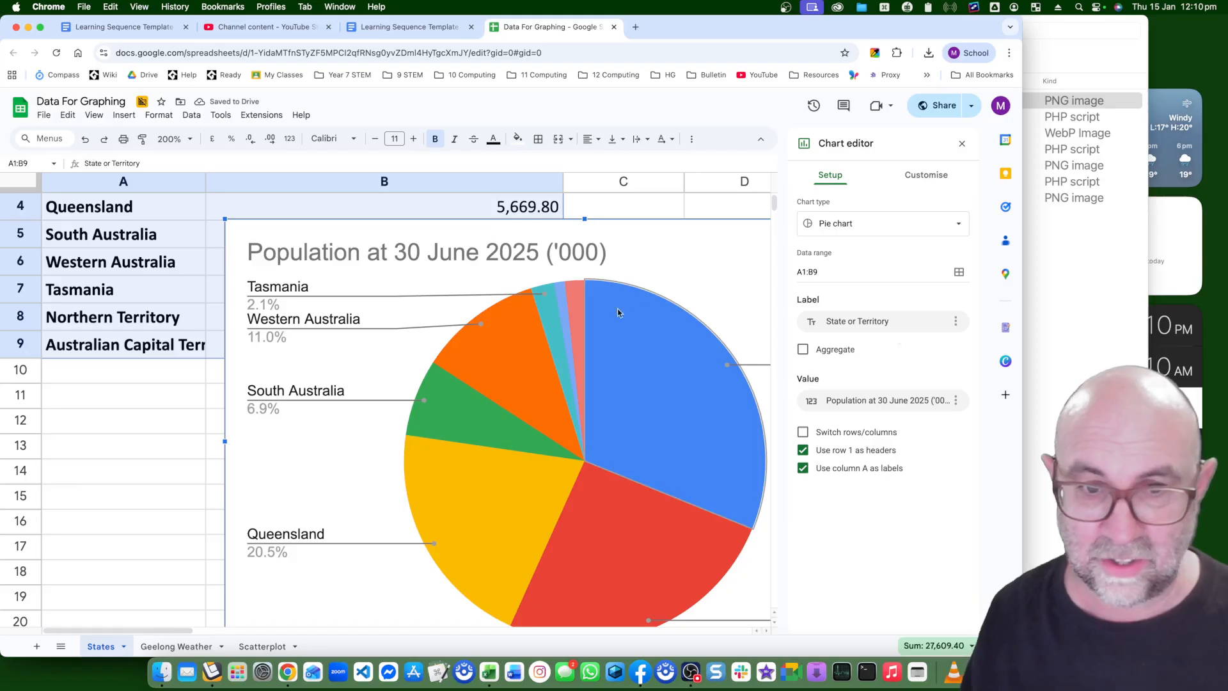
pyautogui.click(847, 225)
pyautogui.scroll(-5, 855, 333)
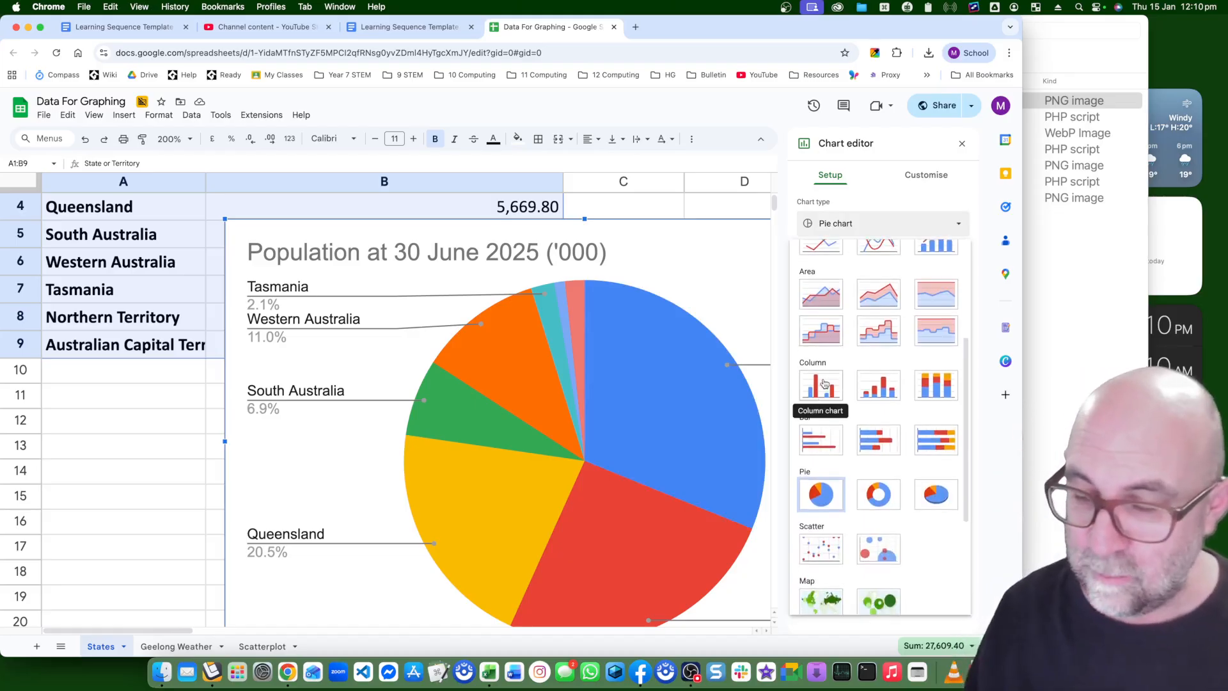
pyautogui.click(824, 385)
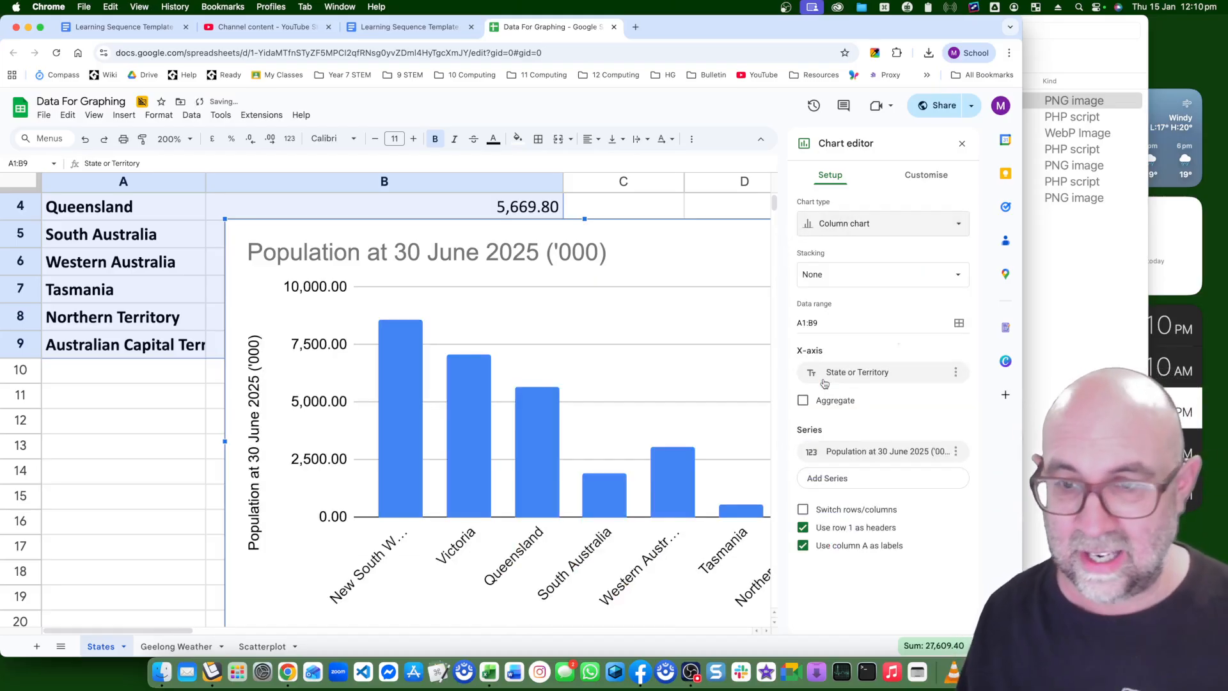
pyautogui.click(963, 144)
# Change the chart title to "State and Territory Population in Australia at 30 June 2025 ('000)".
pyautogui.doubleClick(416, 253)
pyautogui.click(261, 253)
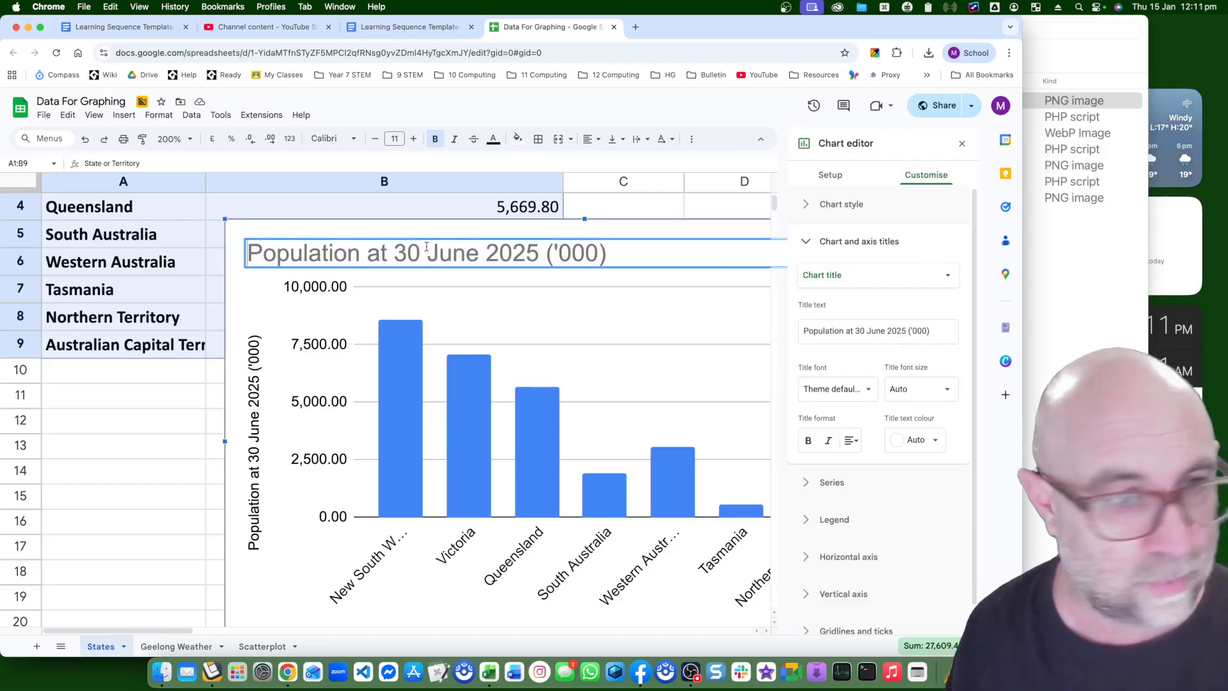
pyautogui.moveTo(247, 254); pyautogui.dragTo(361, 253)
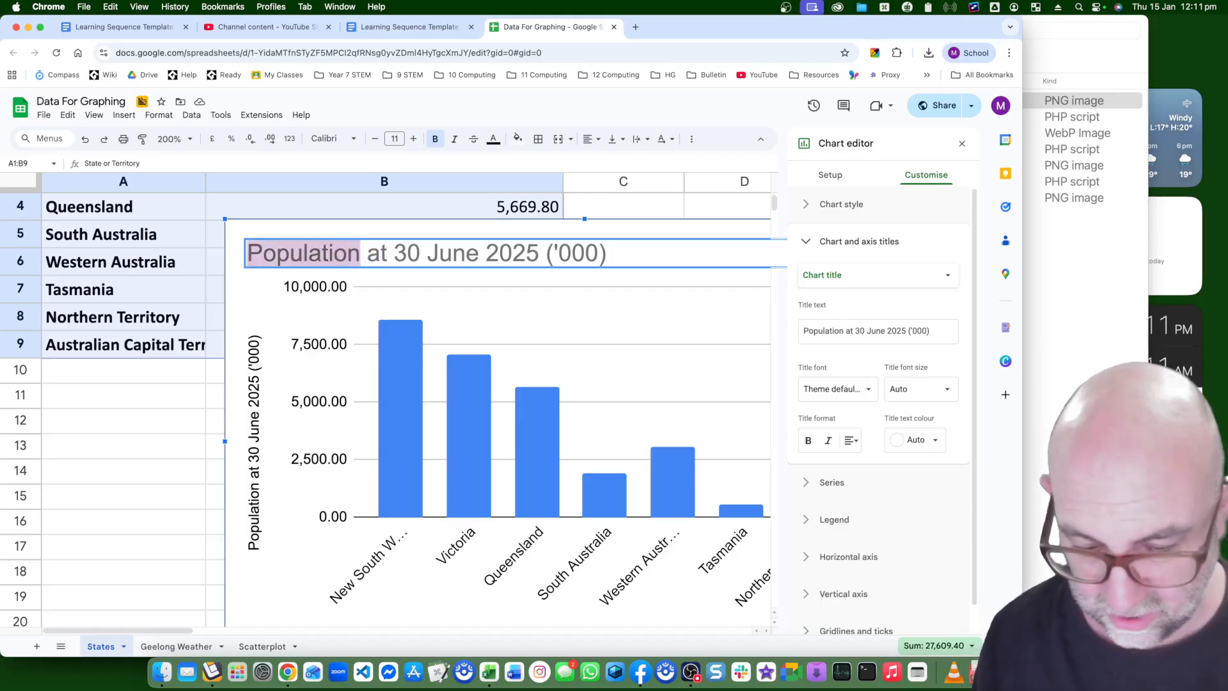
pyautogui.write('State and Terr')
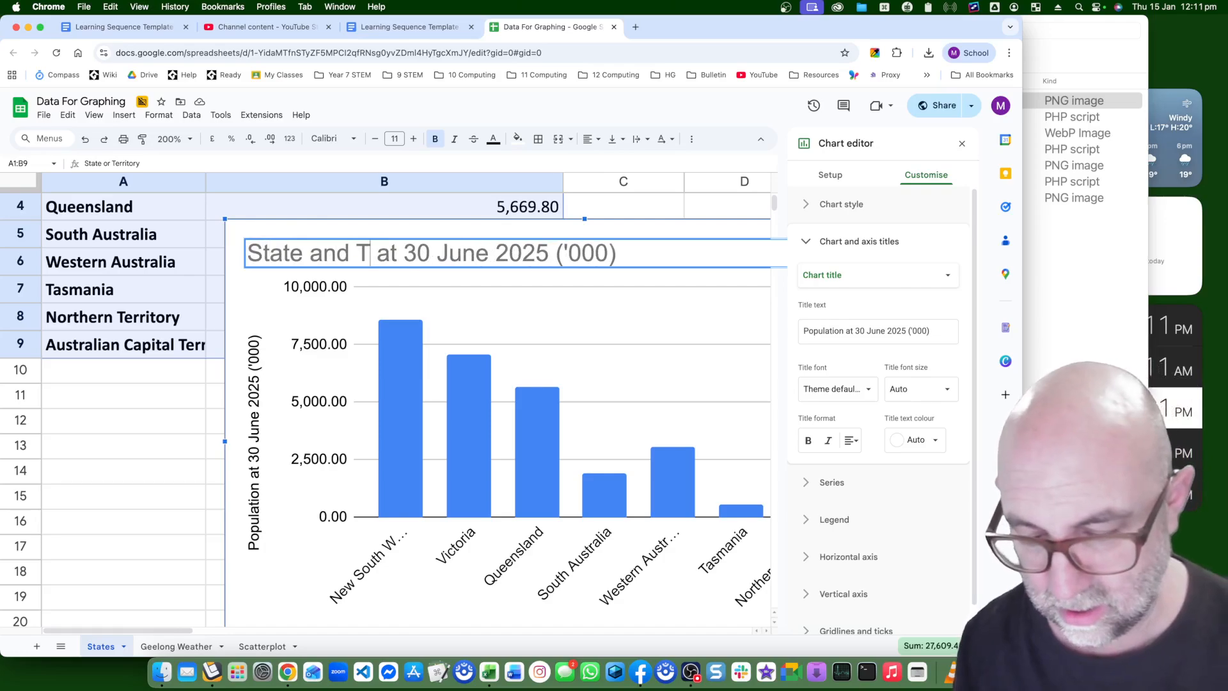
pyautogui.write('itory Popula')
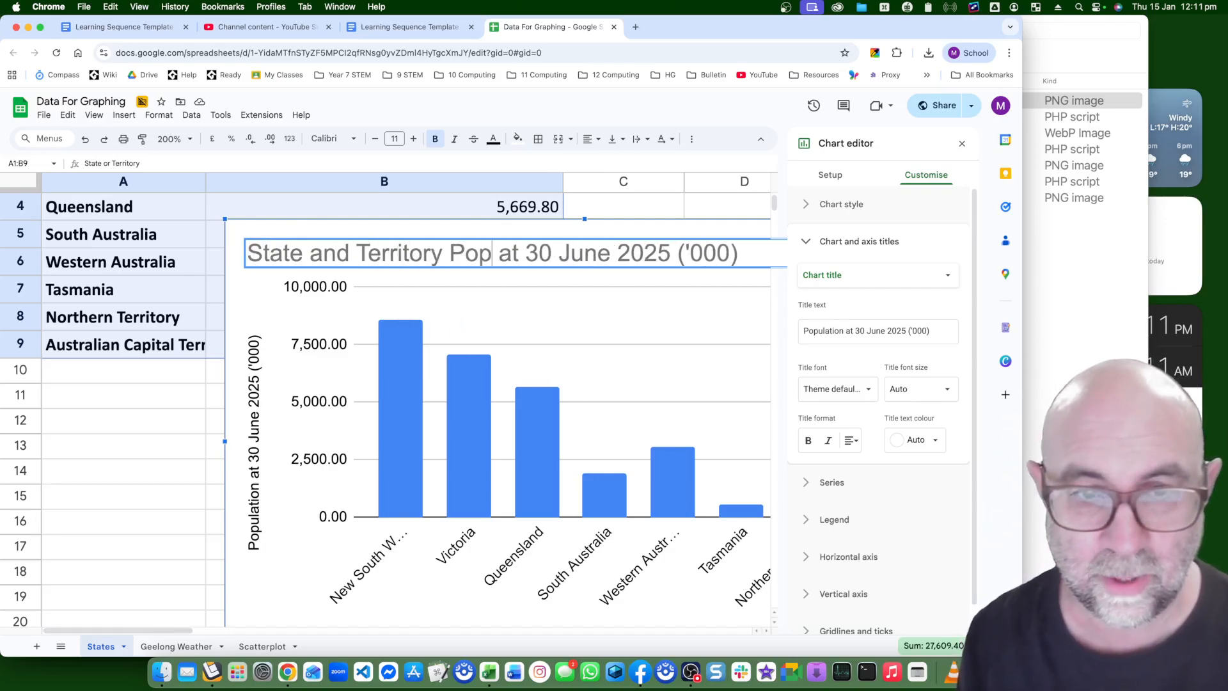
pyautogui.write('tion in Austral')
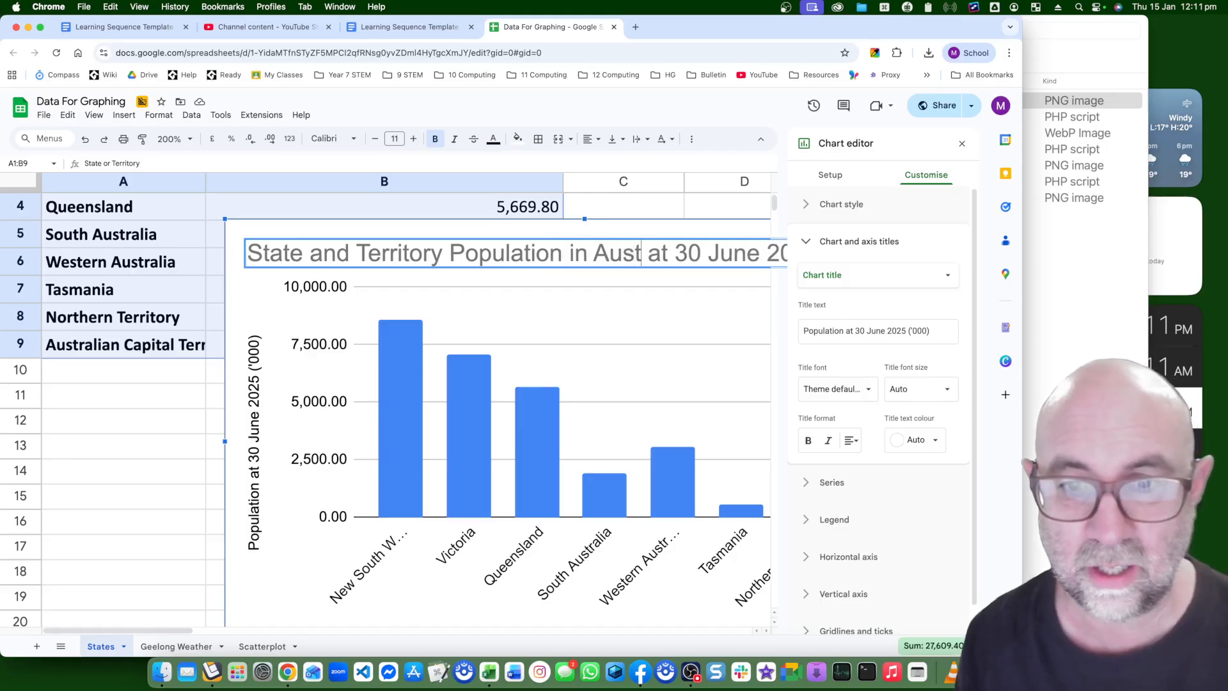
pyautogui.write('ia')
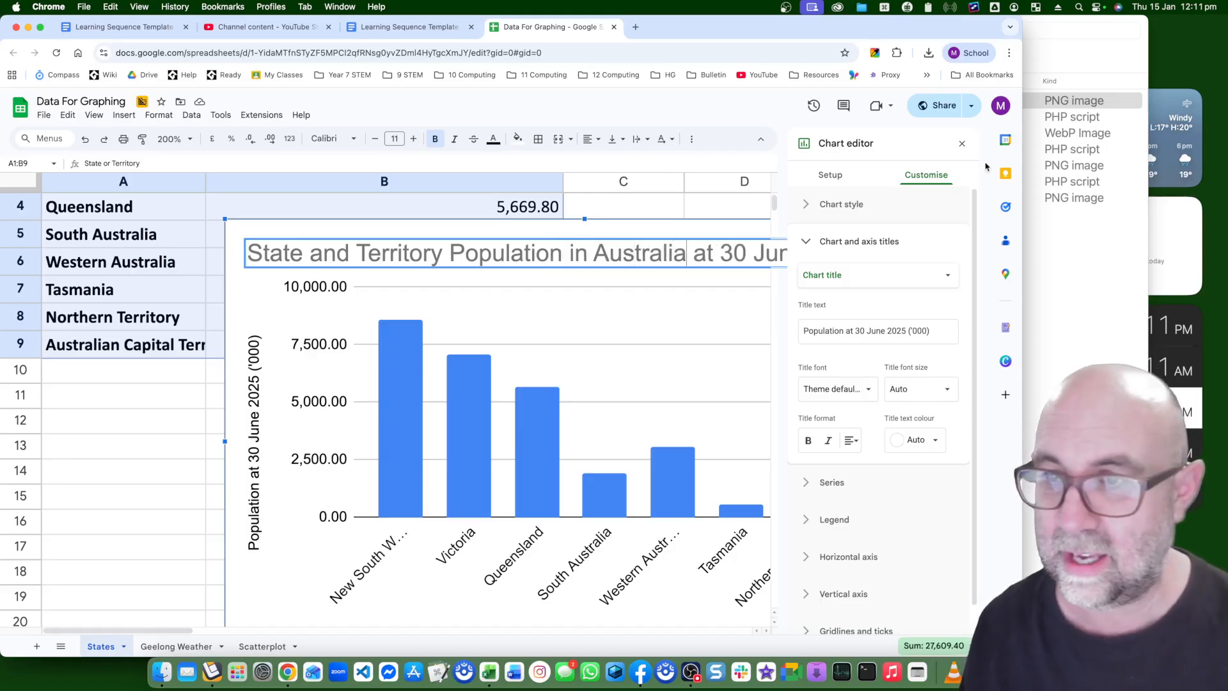
pyautogui.click(963, 144)
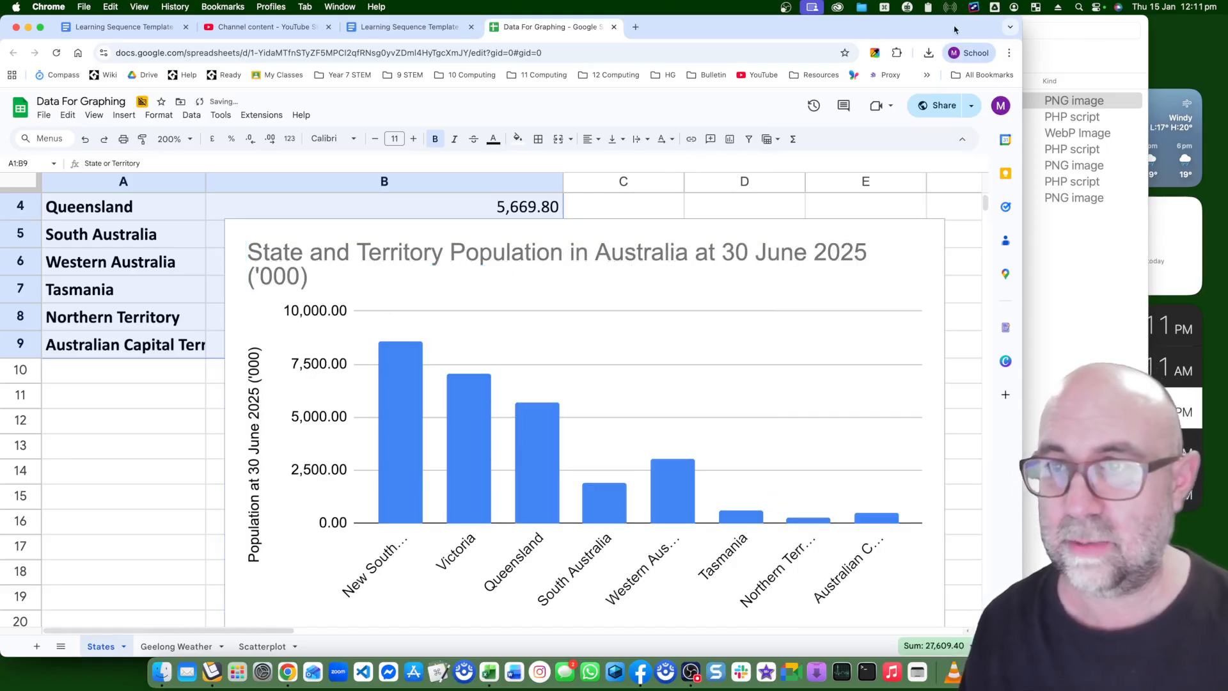
# Set the fill colour of only the New South Wales column in the chart to orange.
pyautogui.doubleClick(956, 29)
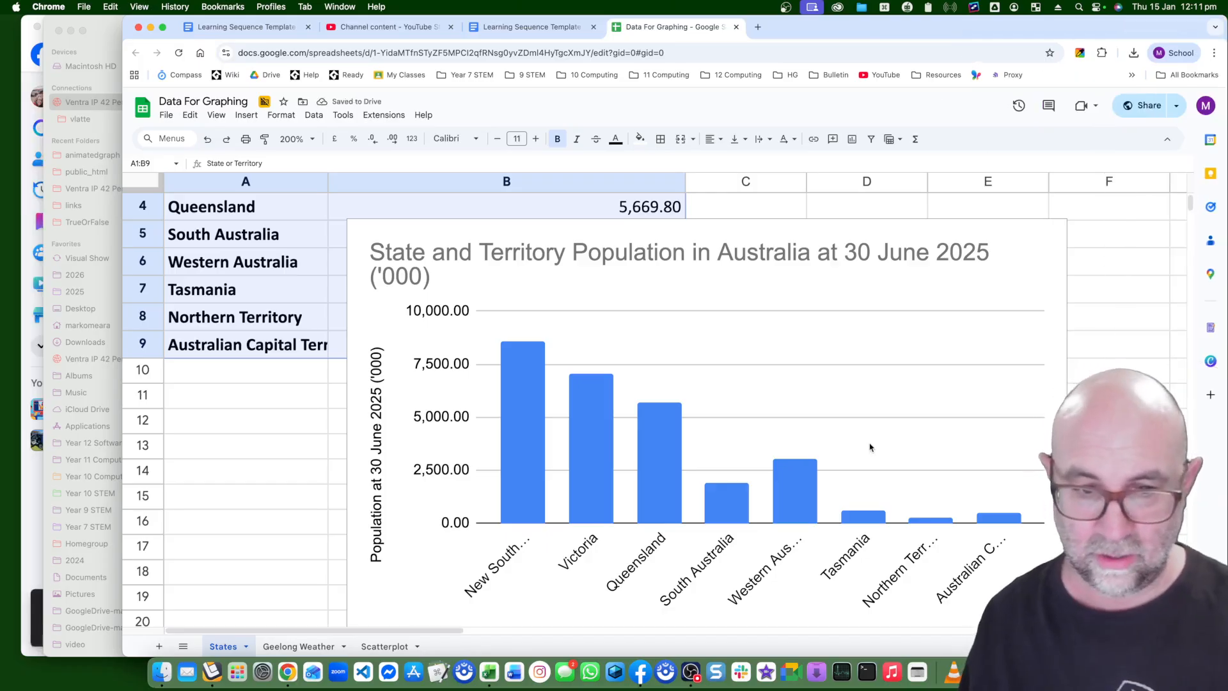
pyautogui.scroll(-5, 870, 448)
pyautogui.scroll(3, 873, 446)
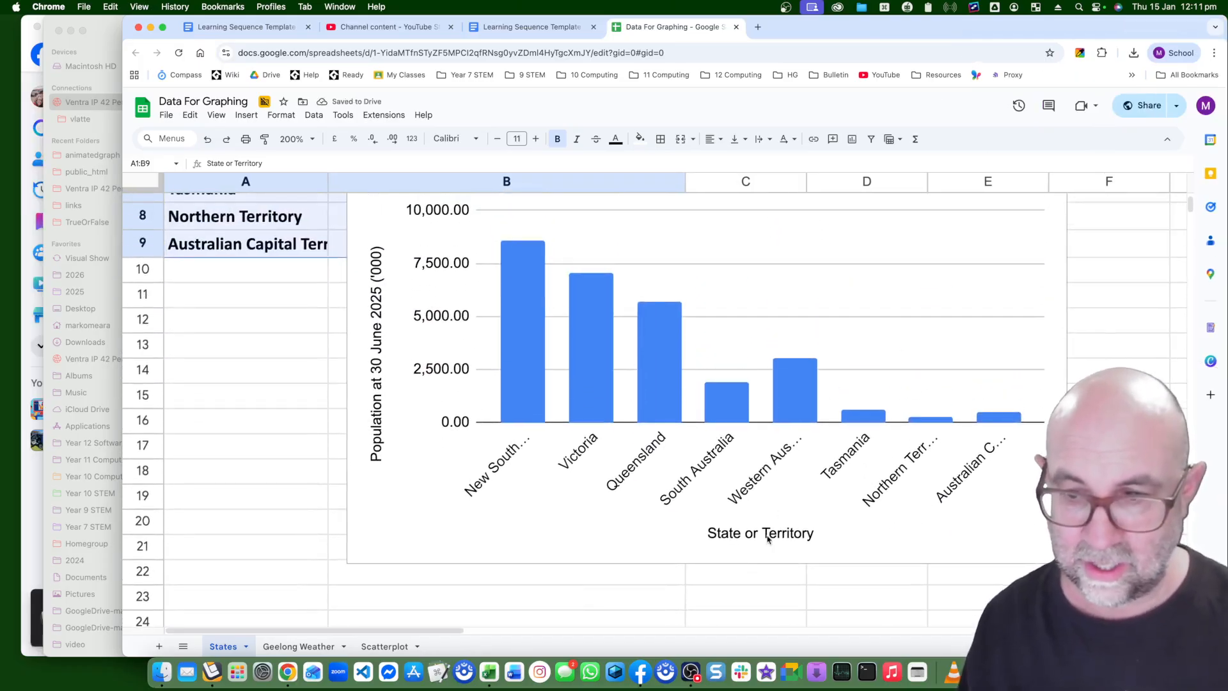
pyautogui.click(512, 284)
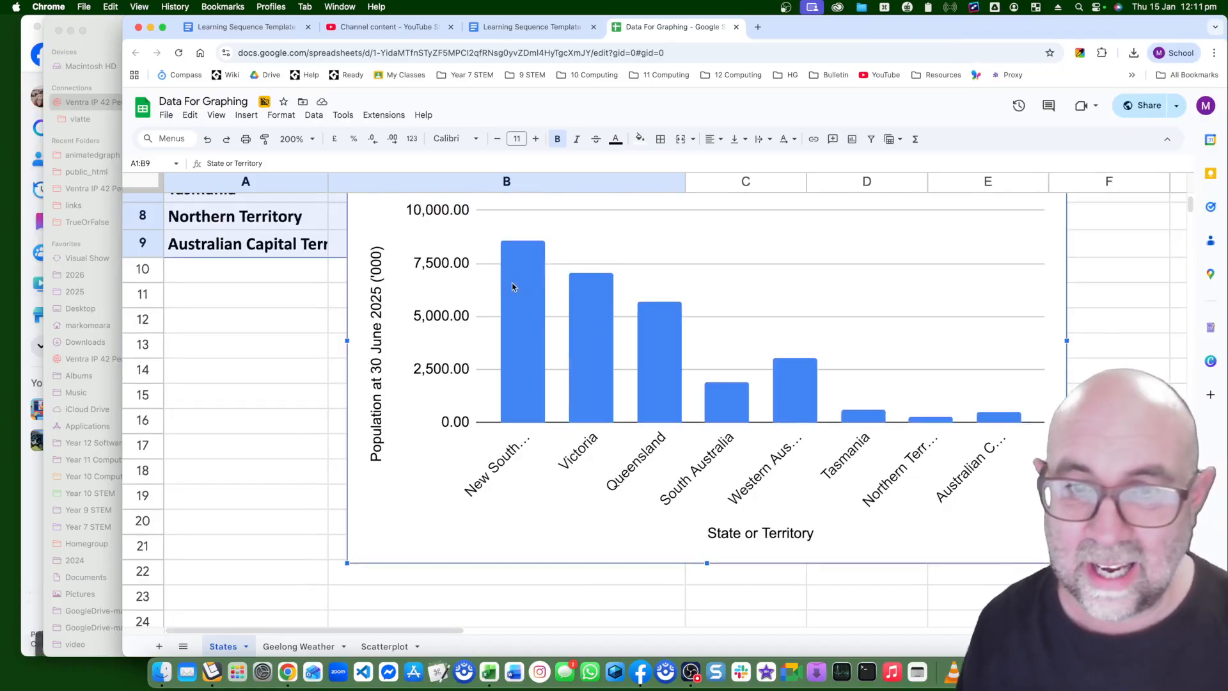
pyautogui.doubleClick(519, 321)
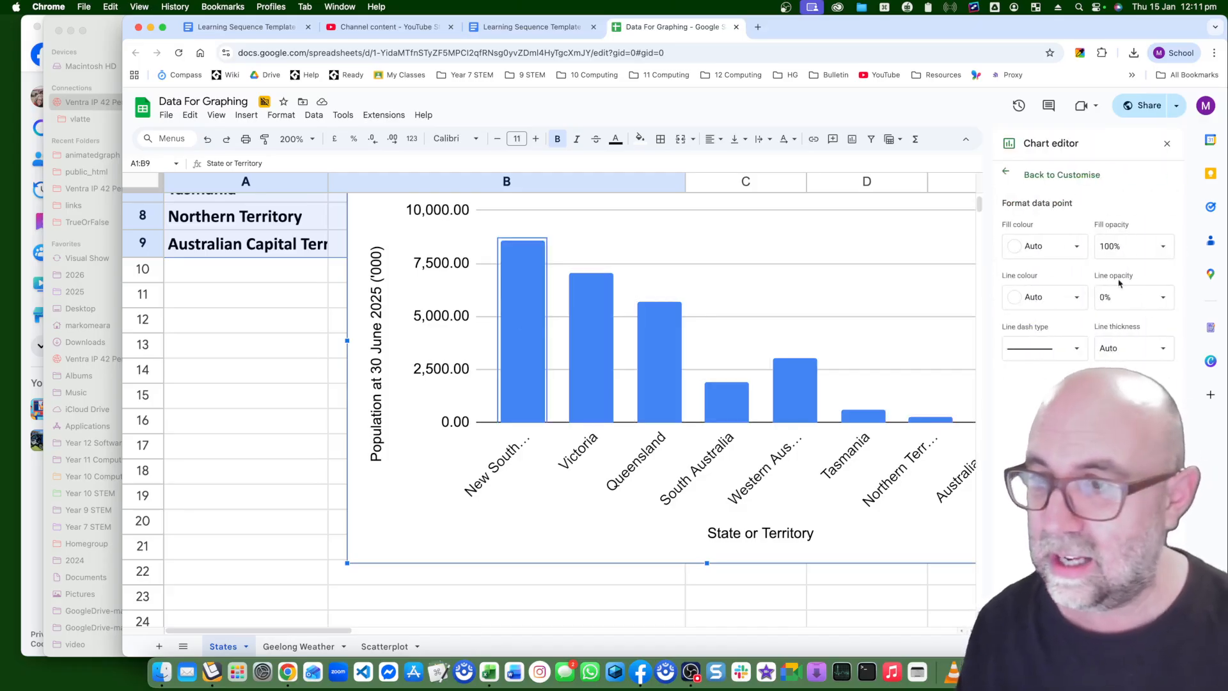
pyautogui.click(1056, 249)
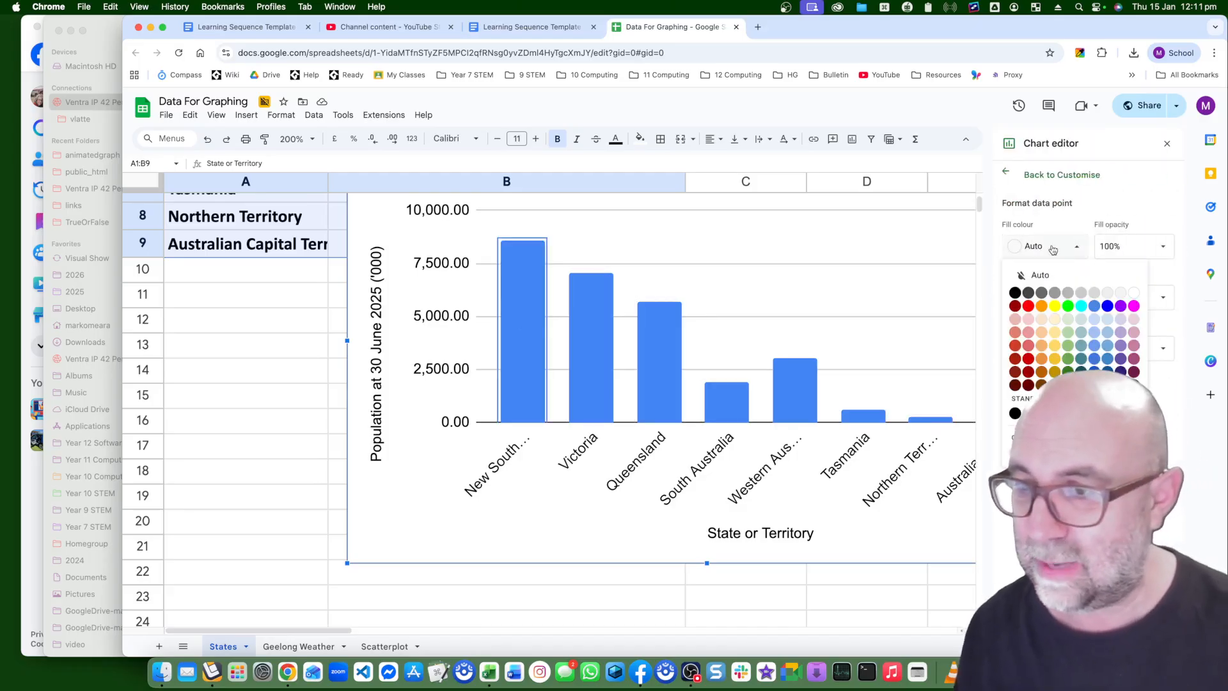
pyautogui.click(1043, 306)
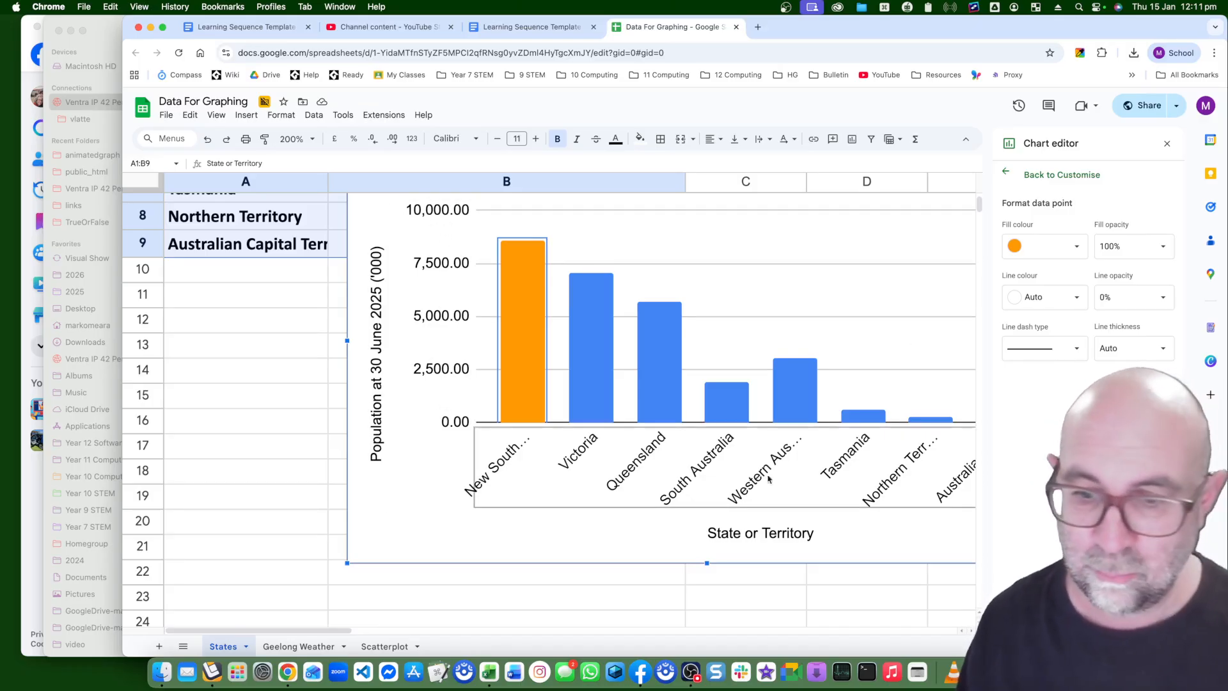
pyautogui.click(1167, 146)
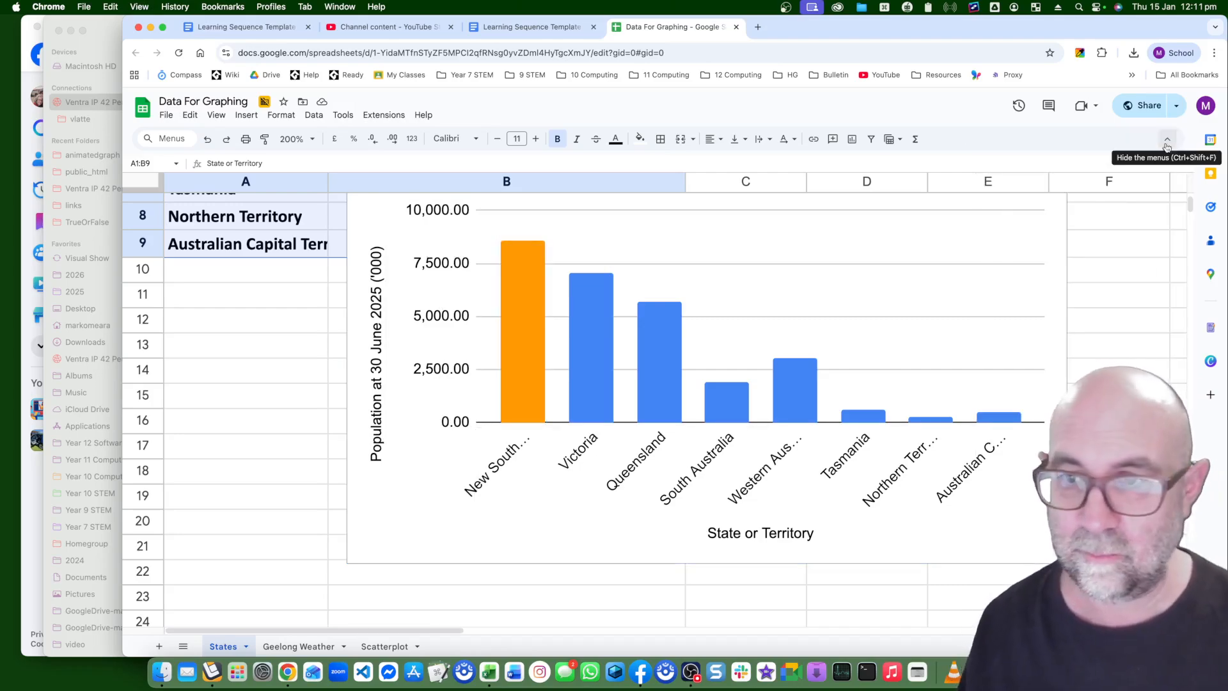
# Set the sheet zoom to 150% and move the column chart clear of the data, starting at about column F.
pyautogui.scroll(3, 1114, 239)
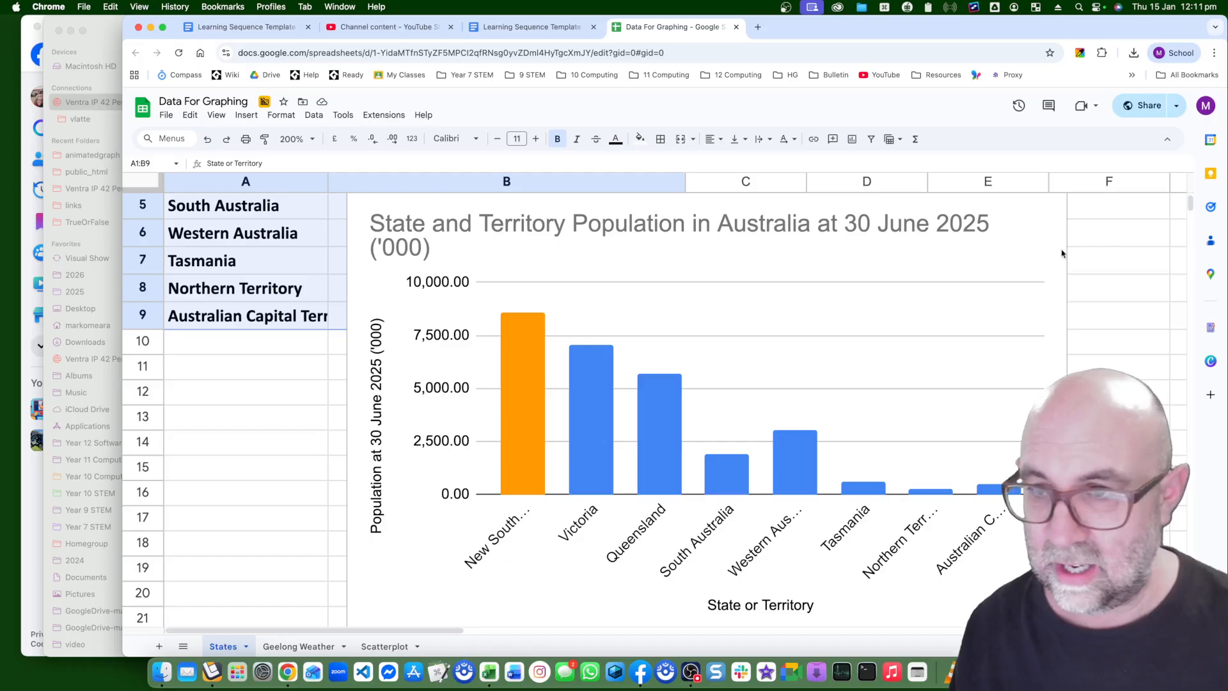
pyautogui.click(957, 474)
pyautogui.scroll(-3, 862, 439)
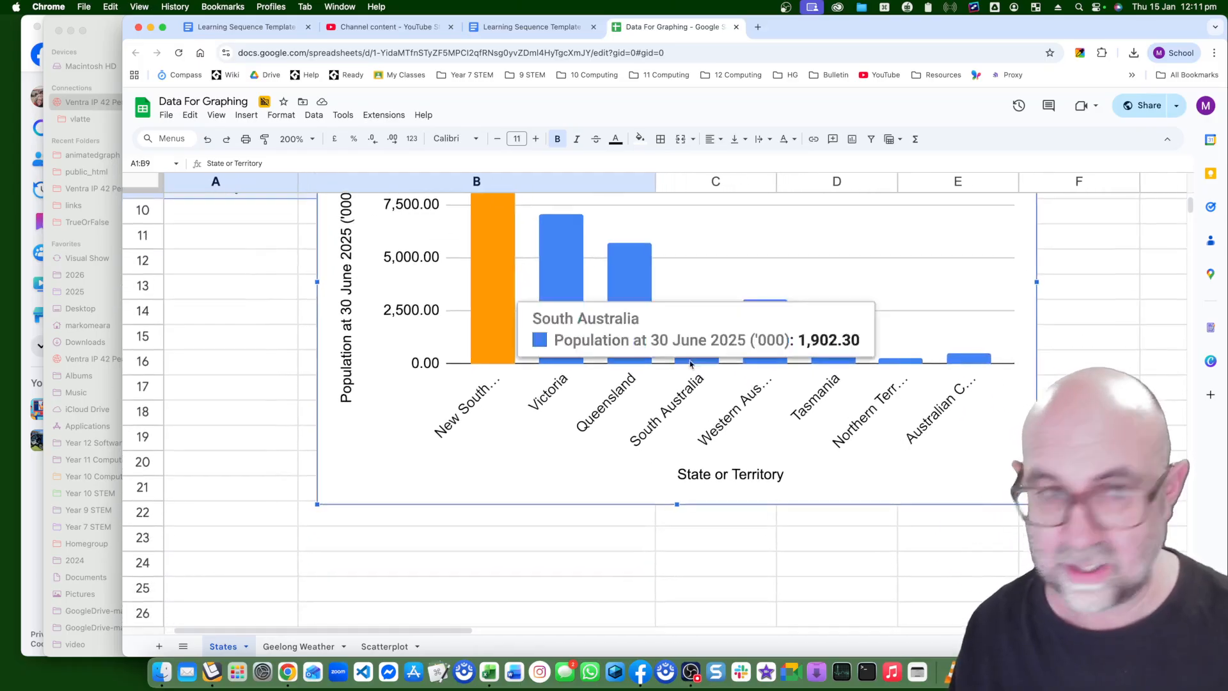
pyautogui.click(296, 139)
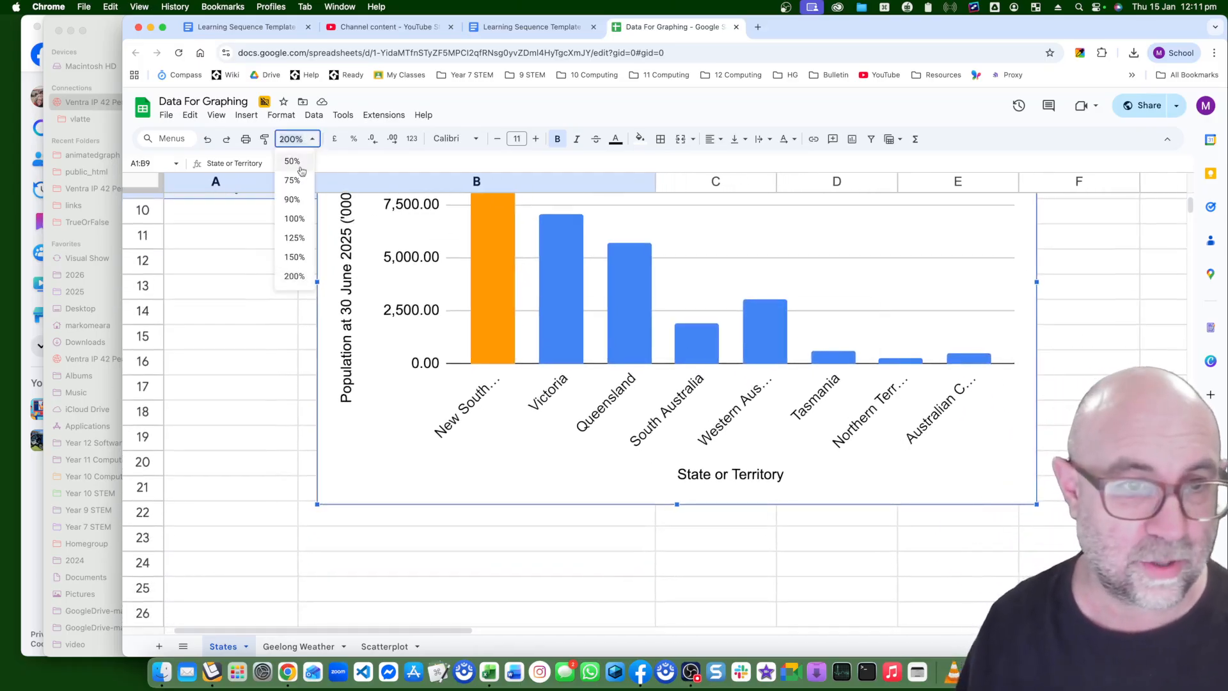
pyautogui.click(287, 256)
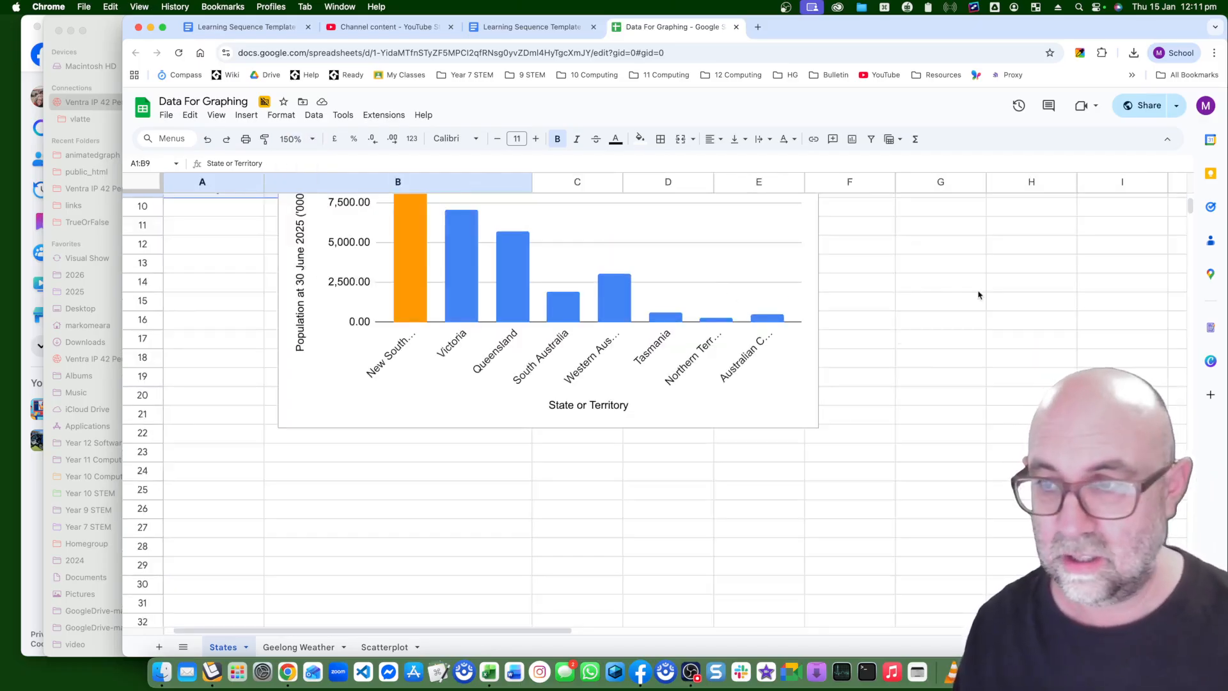
pyautogui.scroll(3, 979, 293)
pyautogui.scroll(-3, 979, 295)
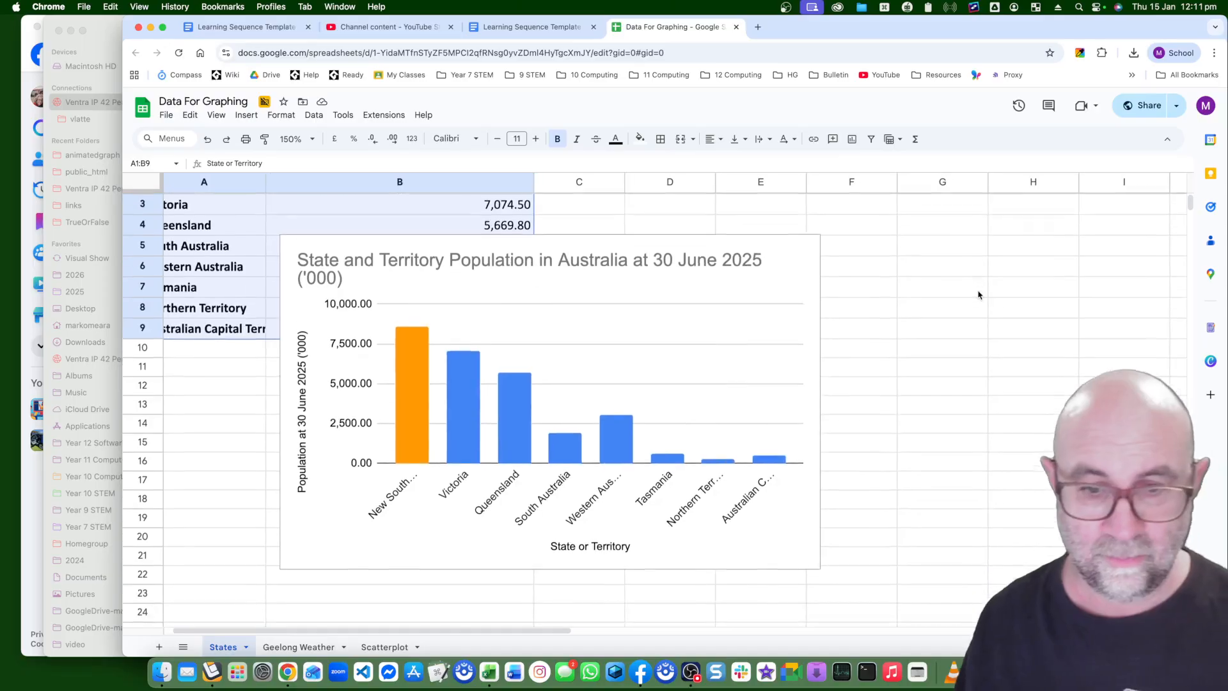
pyautogui.hscroll(-1, 979, 295)
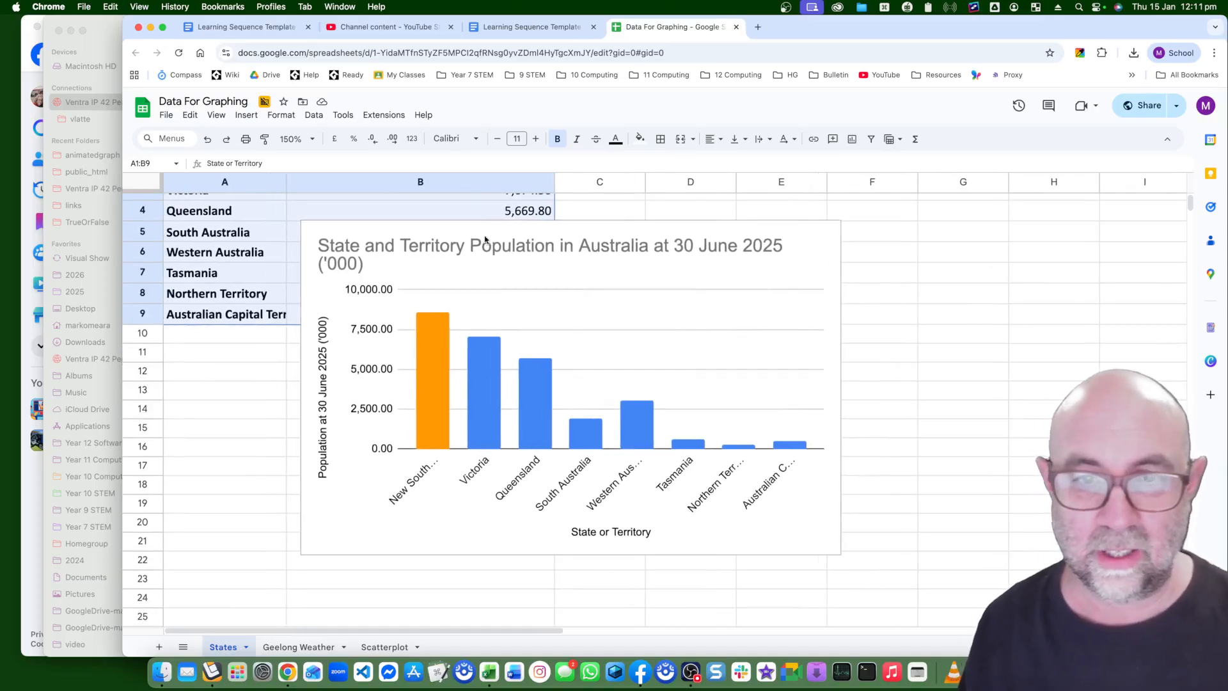
pyautogui.click(397, 237)
pyautogui.moveTo(324, 230); pyautogui.dragTo(917, 192)
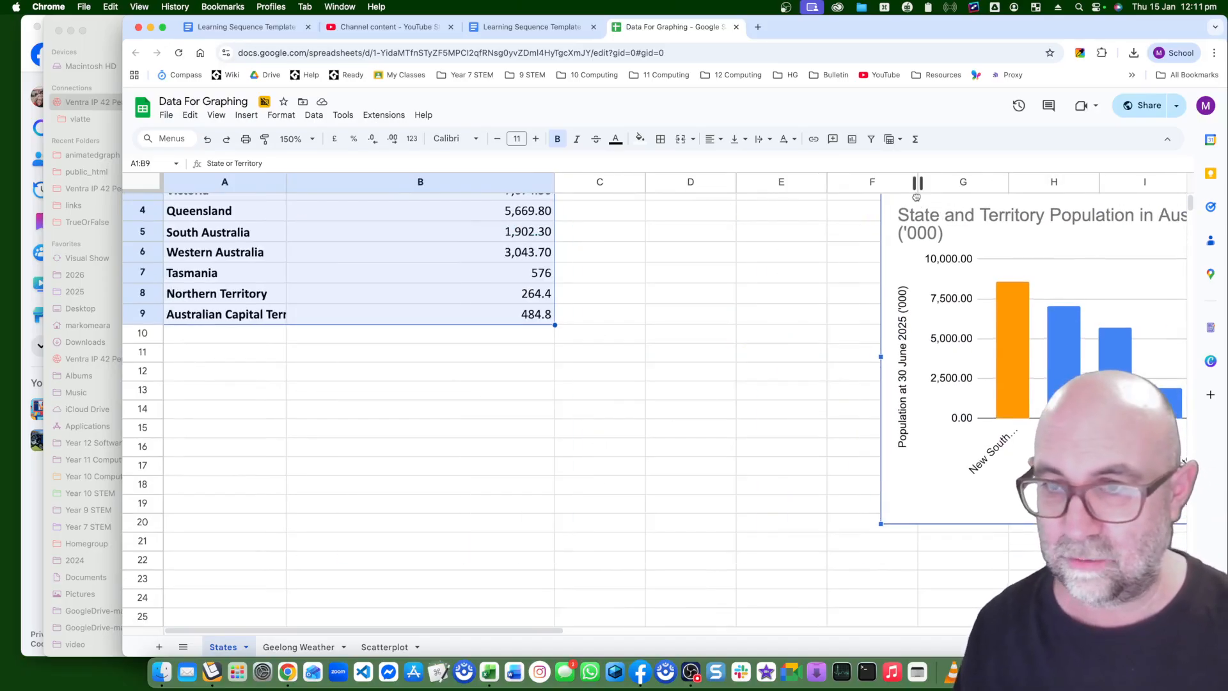
# Insert a pie chart from A1:B9 and place it at the top of the sheet across columns B to F.
pyautogui.click(610, 326)
pyautogui.moveTo(537, 322); pyautogui.dragTo(150, 186)
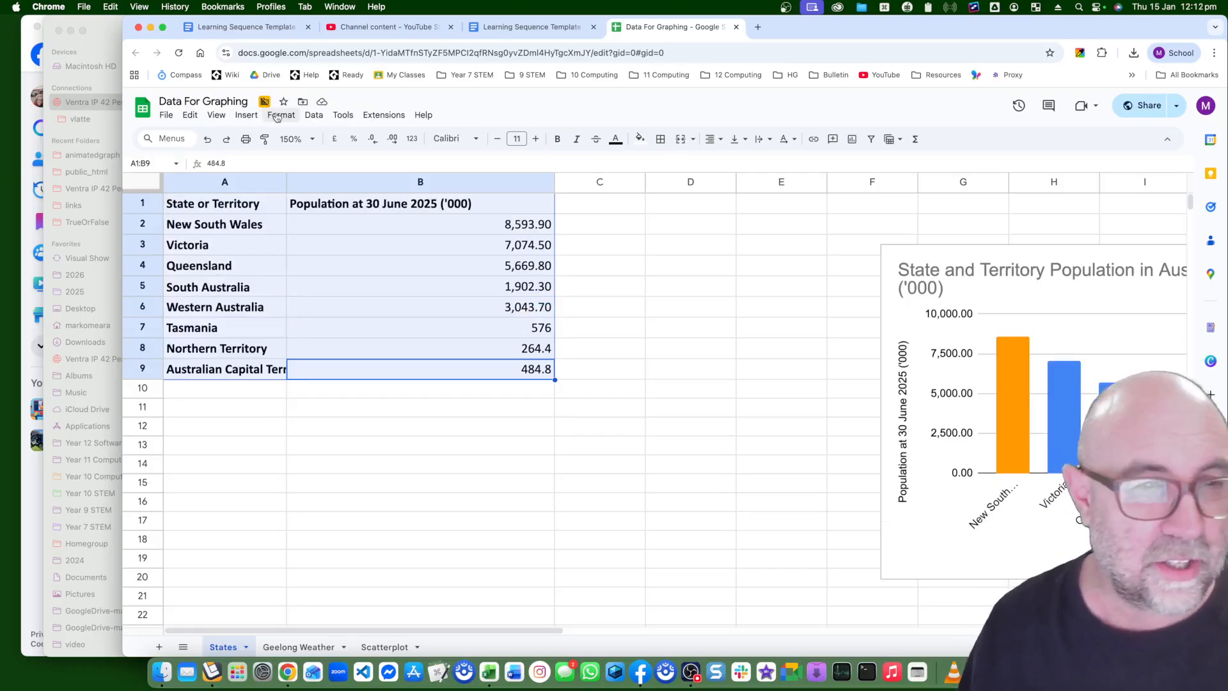
pyautogui.click(247, 116)
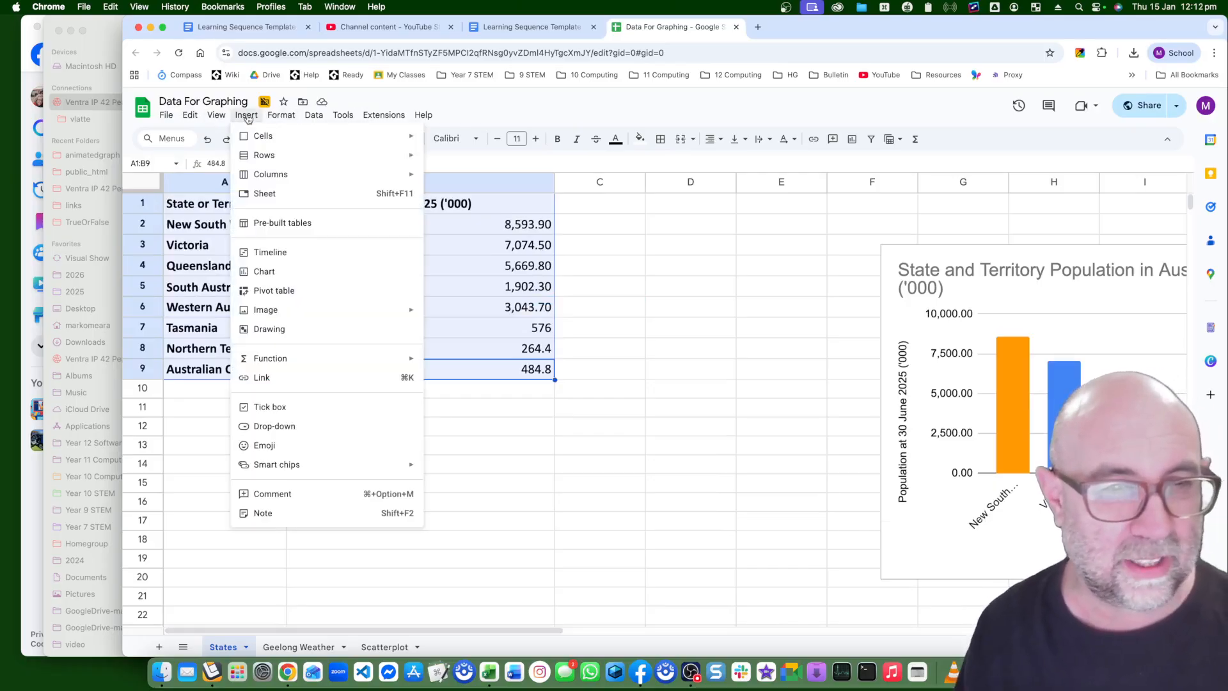
pyautogui.click(312, 270)
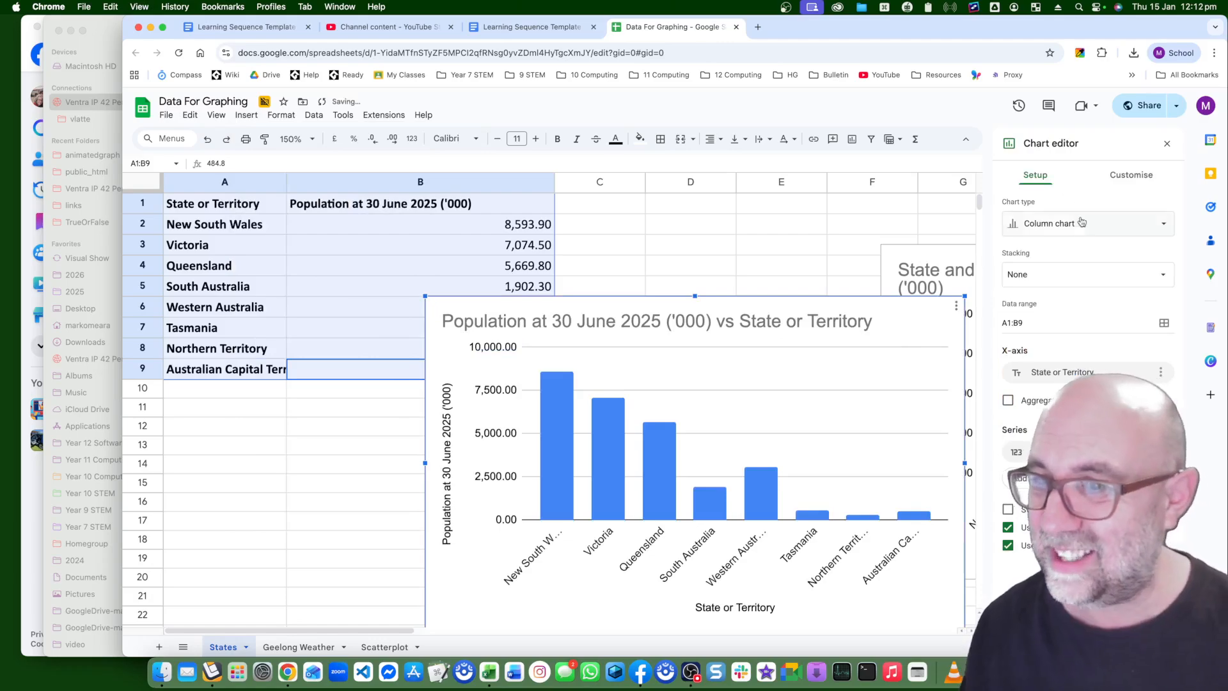
pyautogui.click(1064, 227)
pyautogui.click(1110, 293)
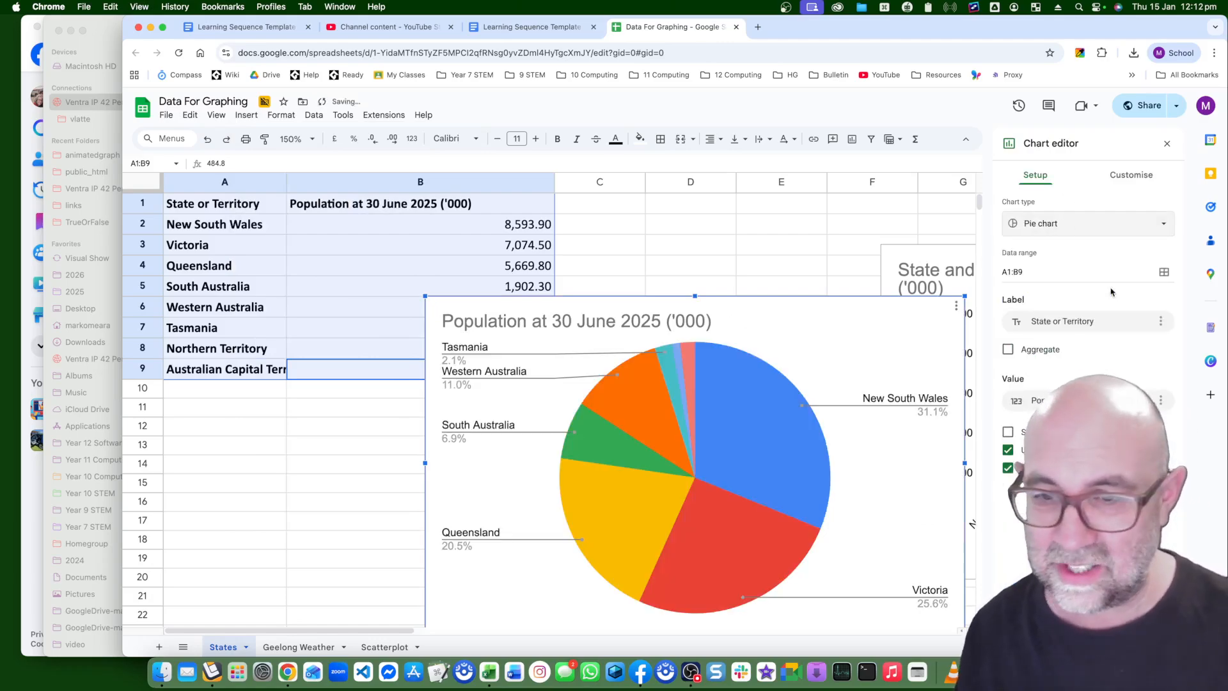
pyautogui.moveTo(771, 305); pyautogui.dragTo(657, 203)
# Replace the pie chart's title with the column chart's title, "State and Territory Population in Australia at 30 June 2025 ('000)".
pyautogui.click(937, 275)
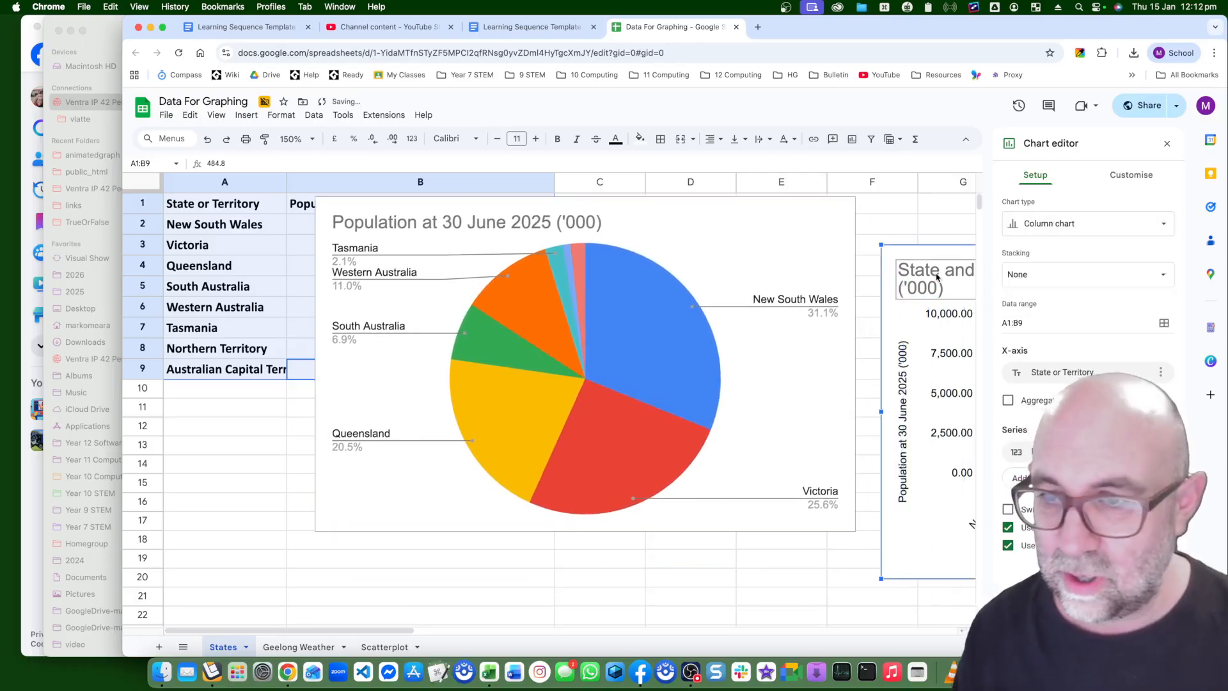
pyautogui.doubleClick(940, 289)
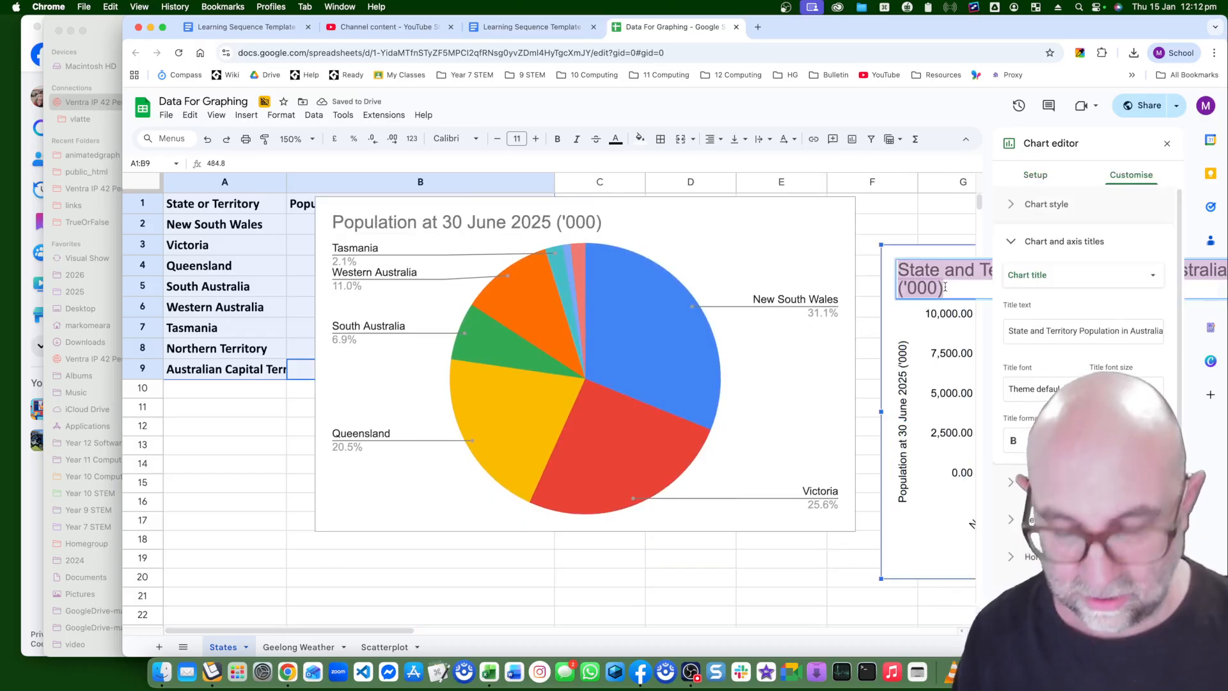
pyautogui.click(384, 223)
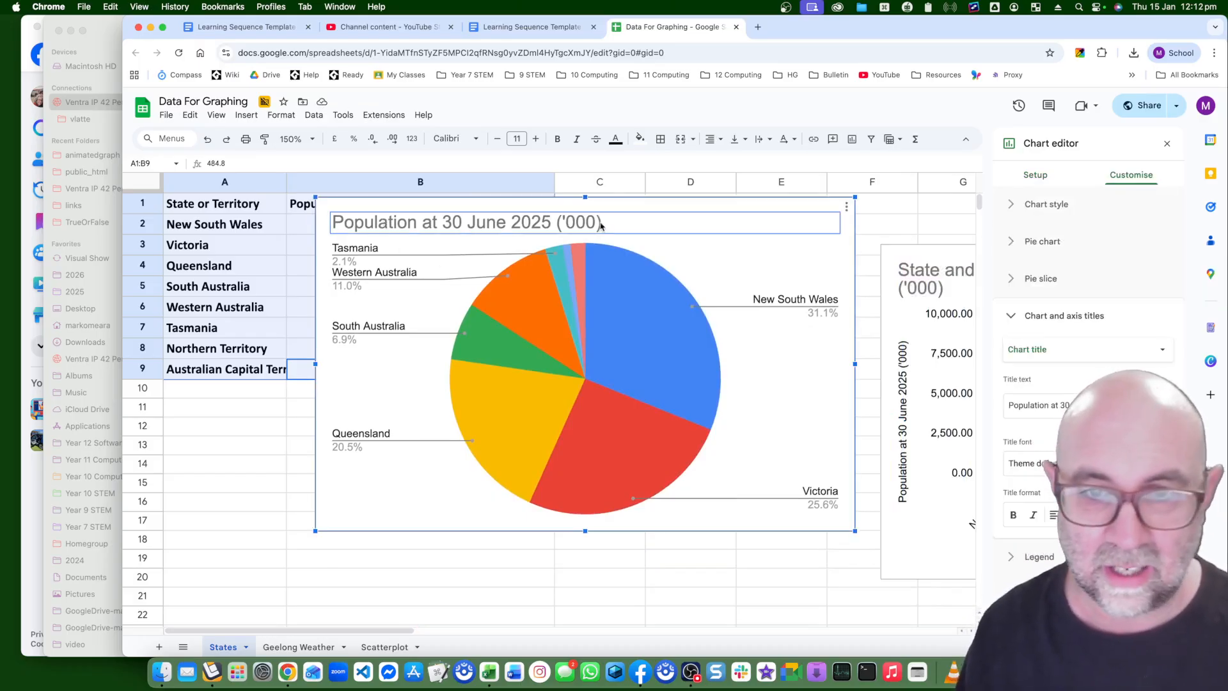
pyautogui.doubleClick(528, 224)
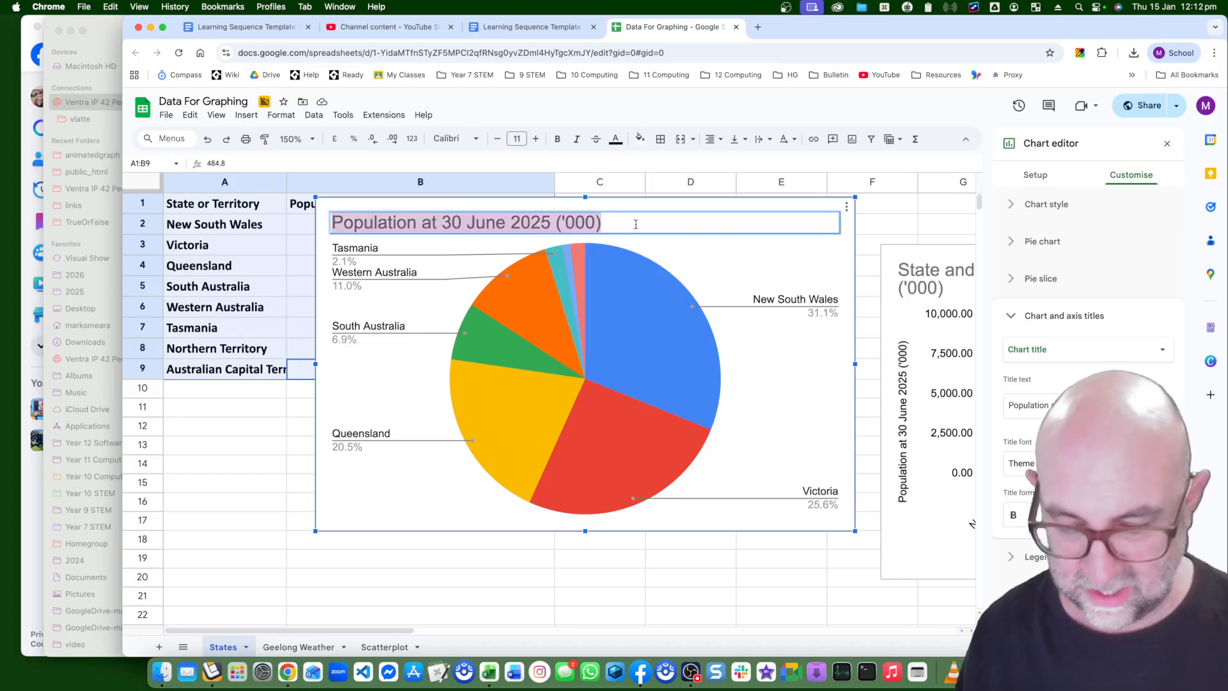
pyautogui.press('super+v')
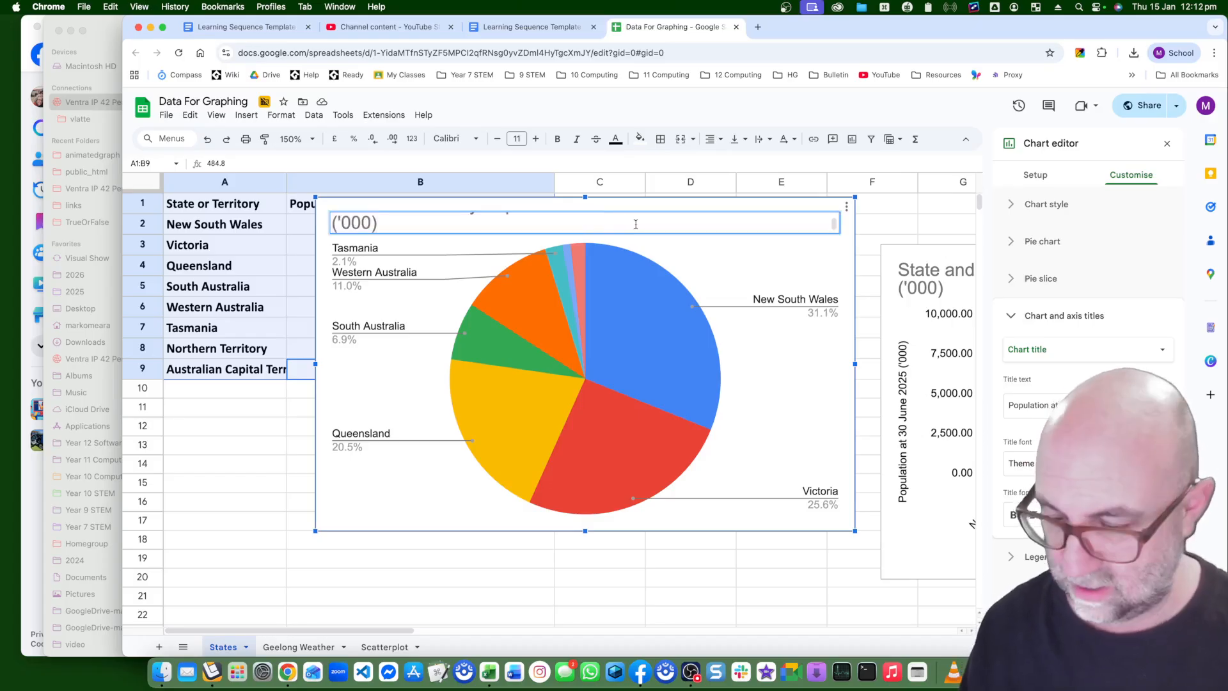
pyautogui.press('Return')
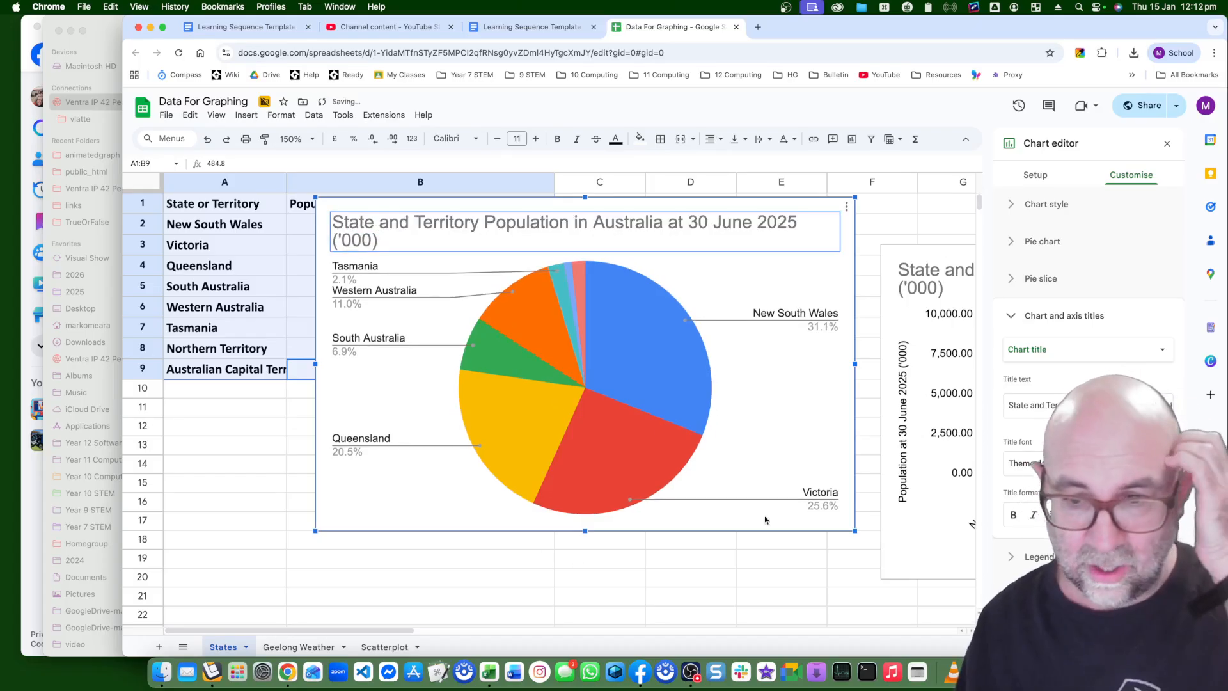
# Pull the New South Wales slice of the pie chart out by setting its distance from centre to 5%.
pyautogui.click(786, 575)
pyautogui.click(609, 427)
pyautogui.doubleClick(658, 360)
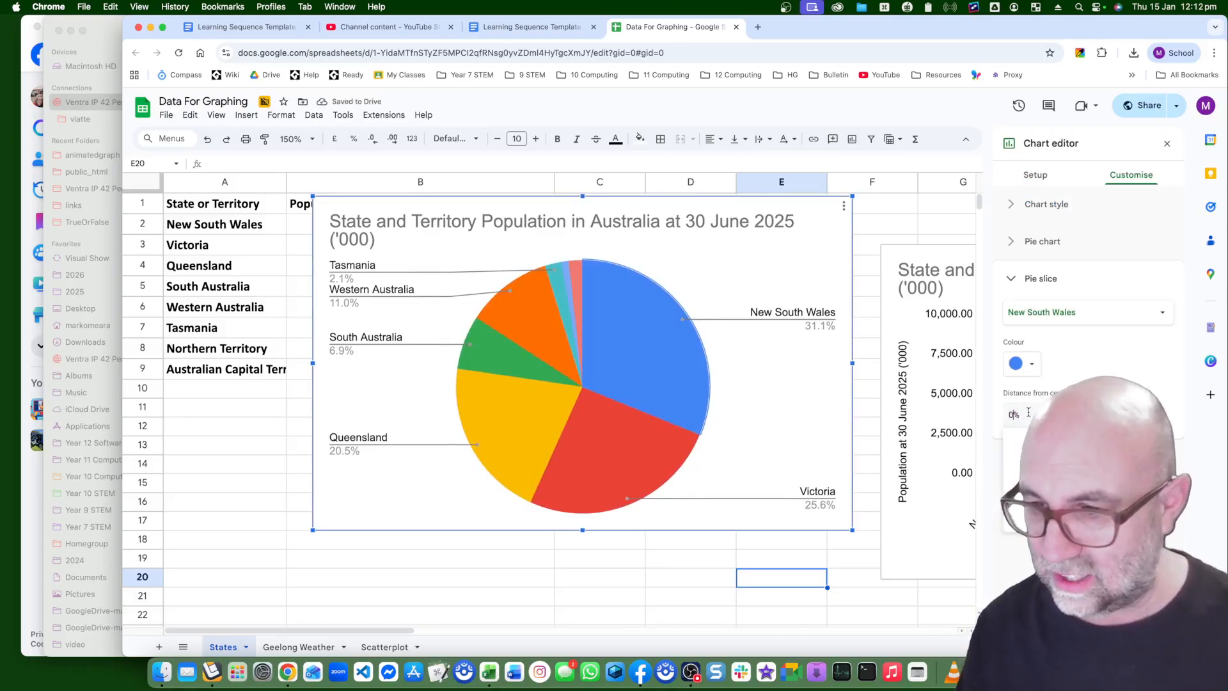
pyautogui.click(1032, 462)
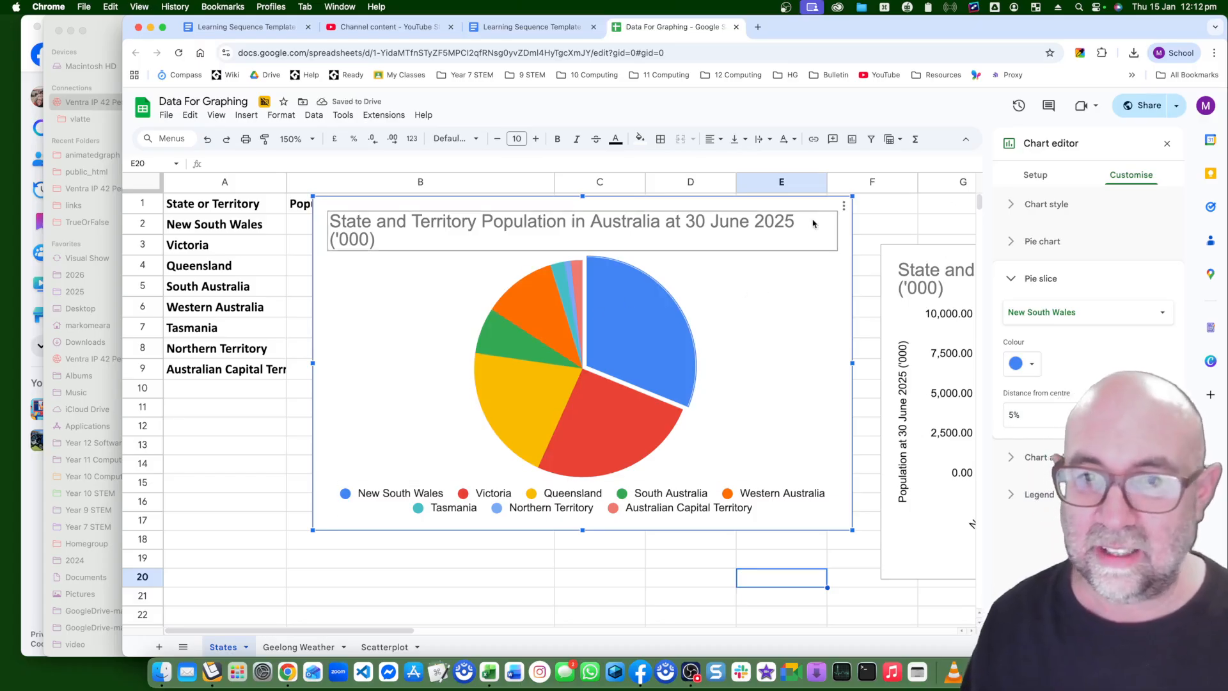
pyautogui.click(828, 290)
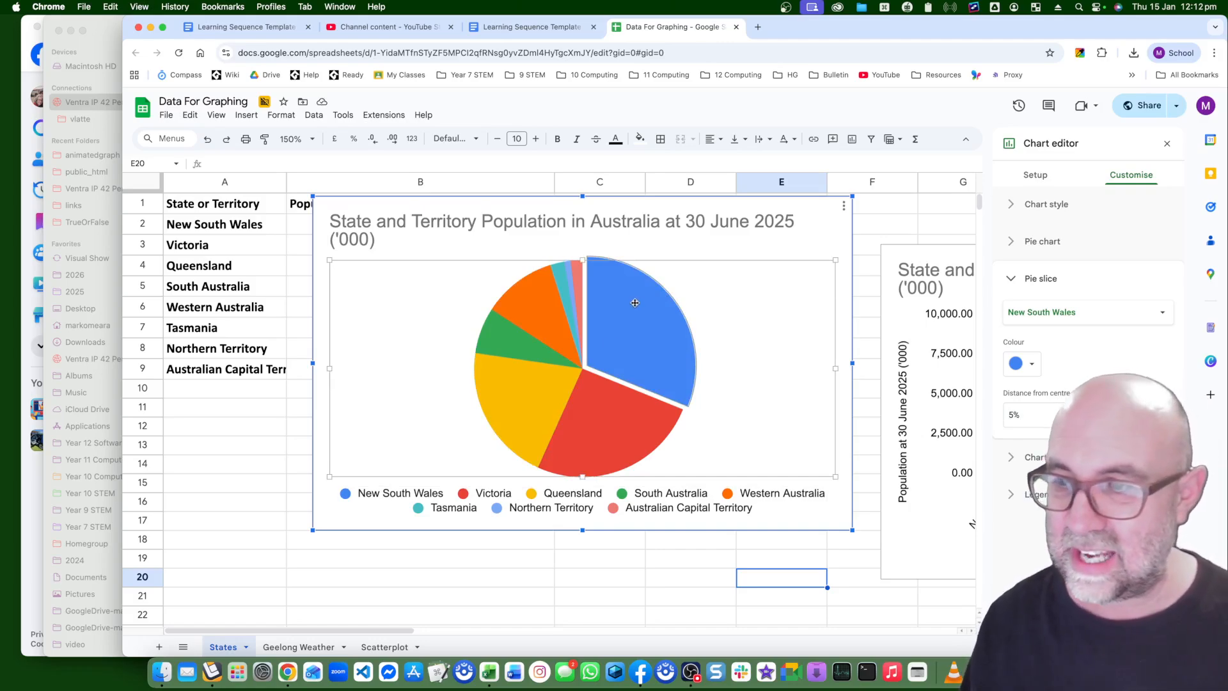
# Try a 50% doughnut hole on the pie chart and set it back to 0%.
pyautogui.click(1011, 242)
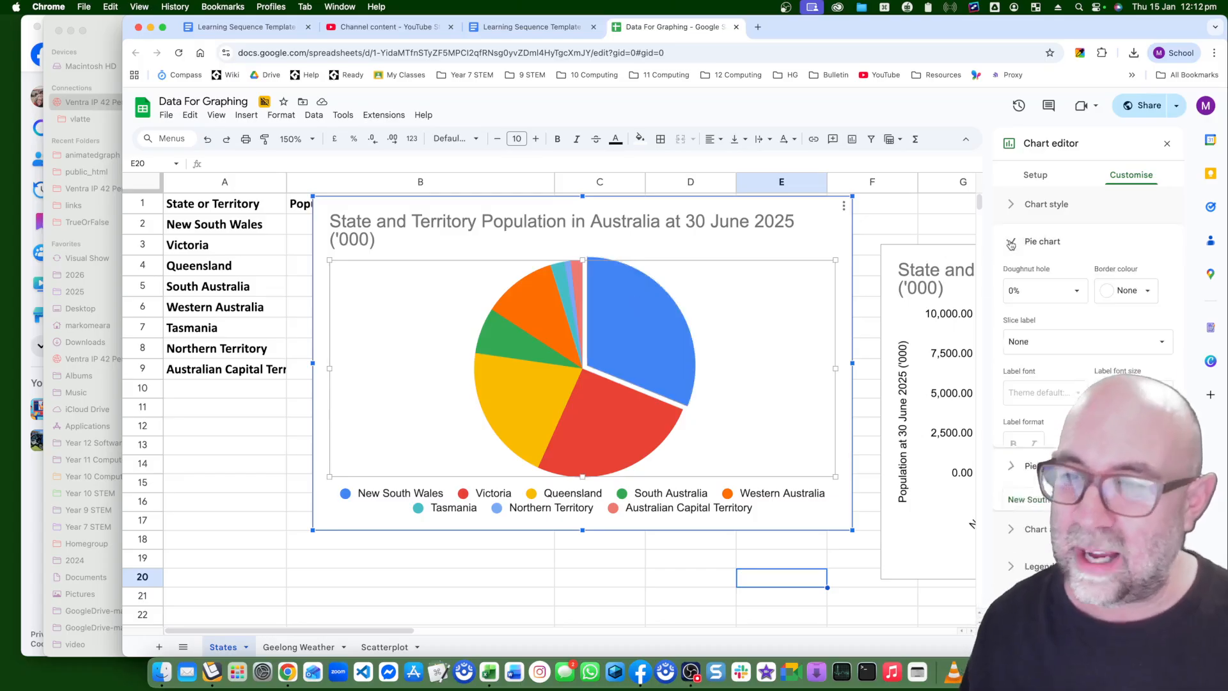
pyautogui.click(1069, 290)
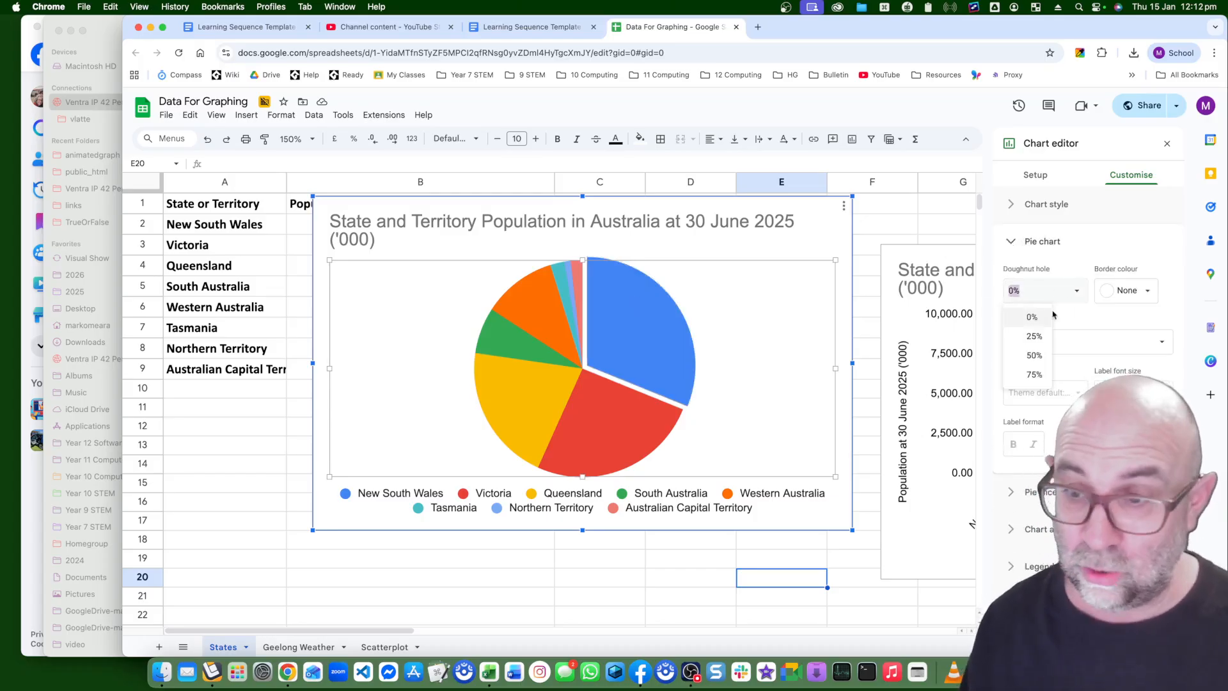
pyautogui.click(1031, 351)
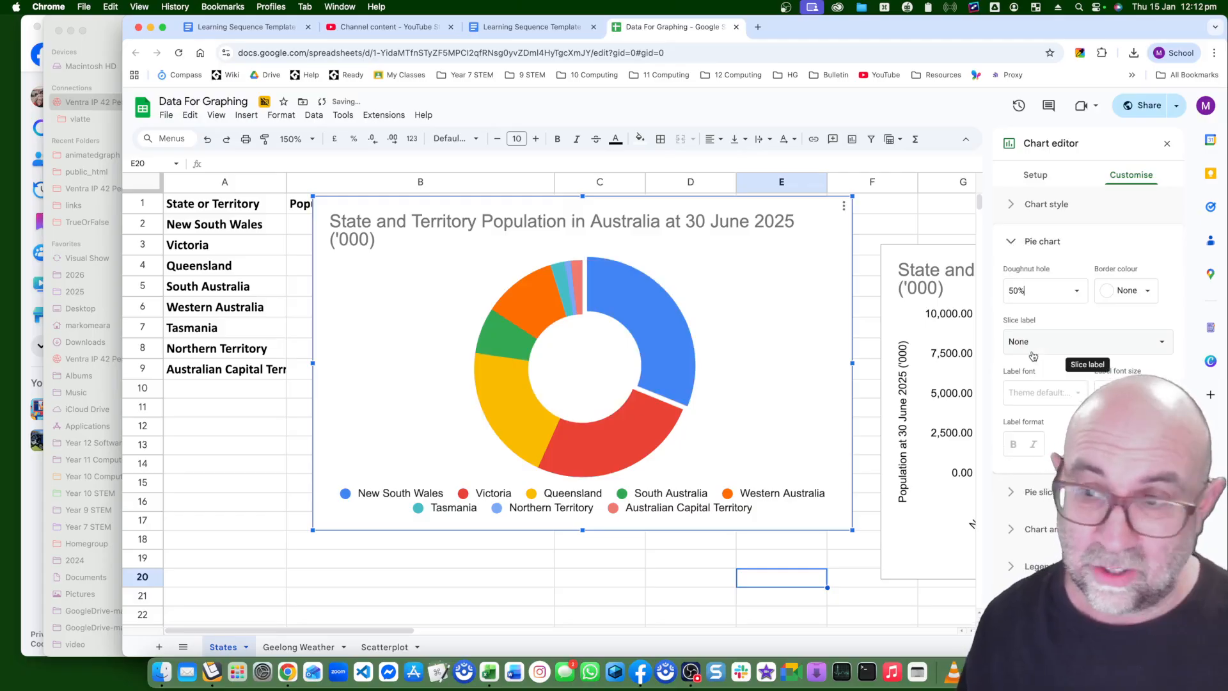
pyautogui.click(1125, 296)
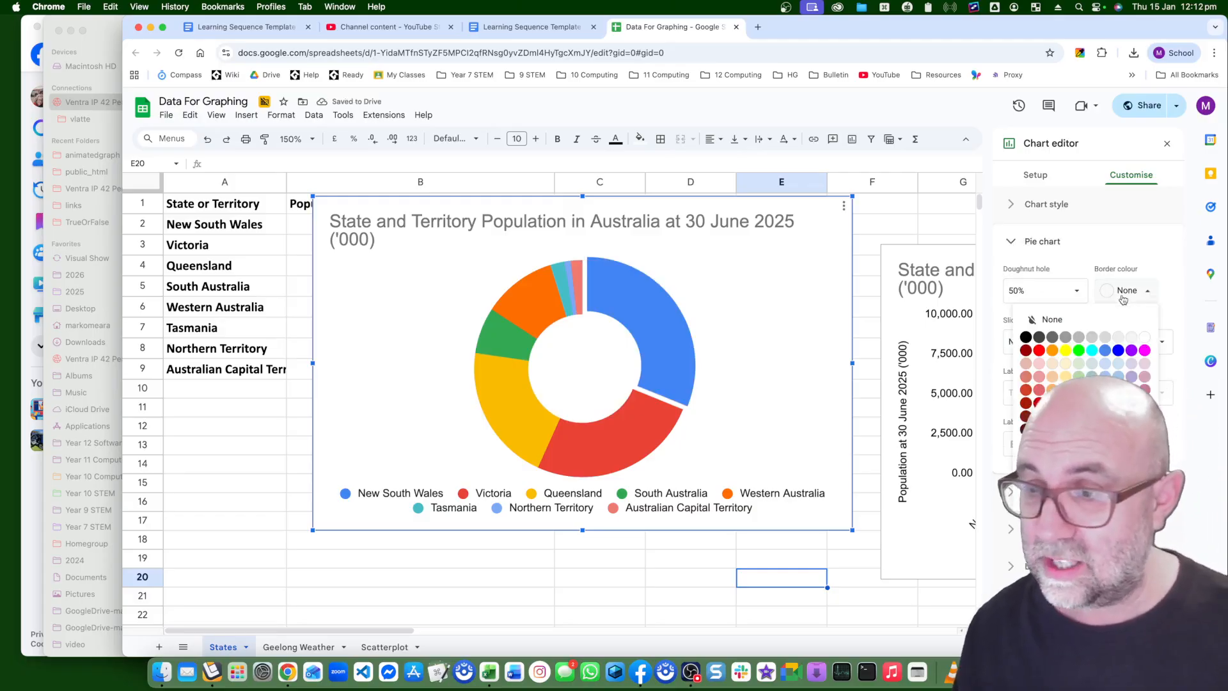
pyautogui.click(1042, 291)
pyautogui.click(1075, 291)
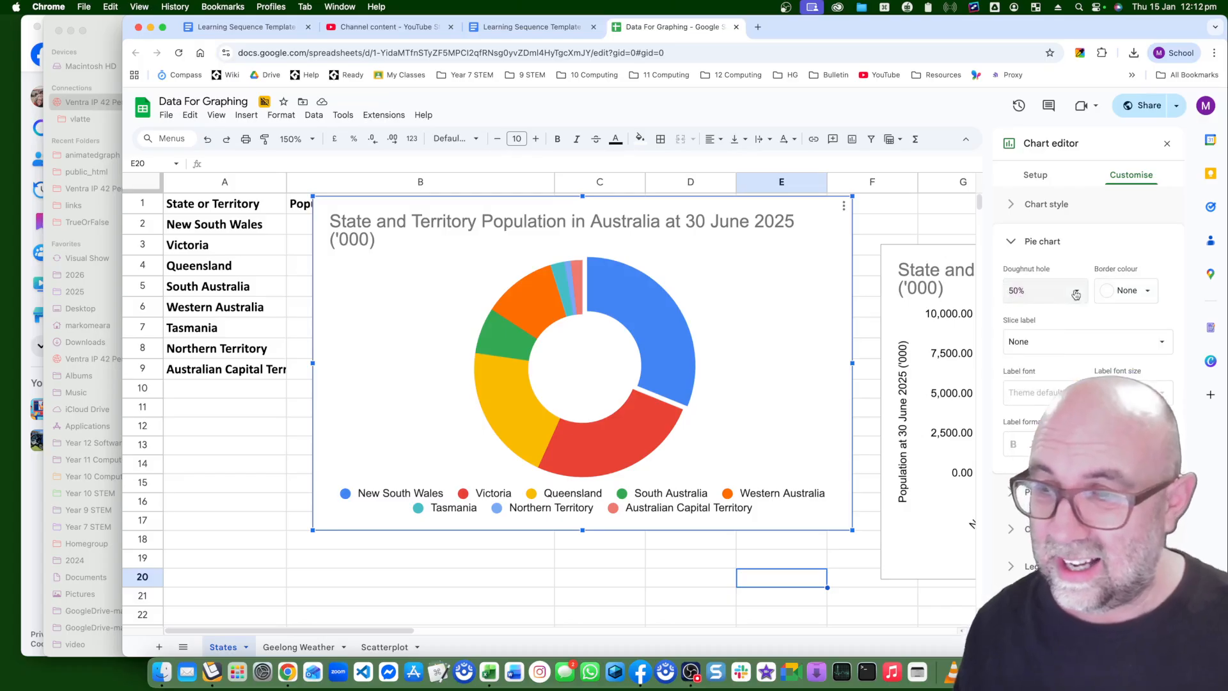
pyautogui.click(1077, 293)
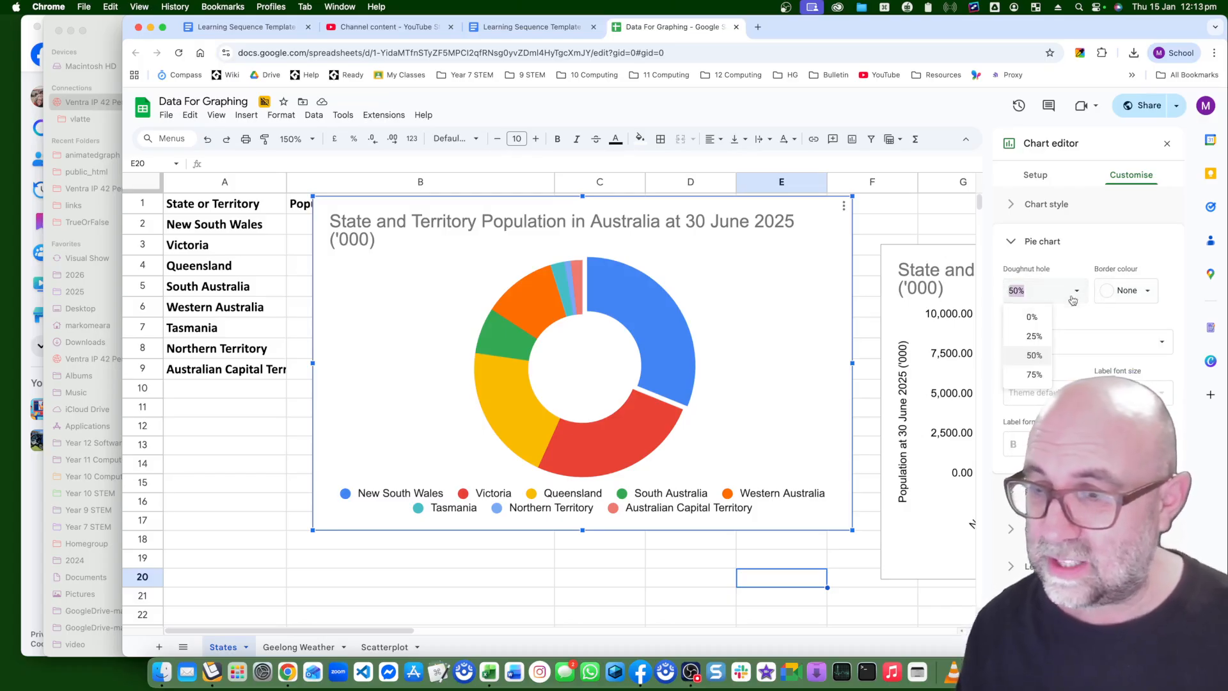
pyautogui.click(1024, 317)
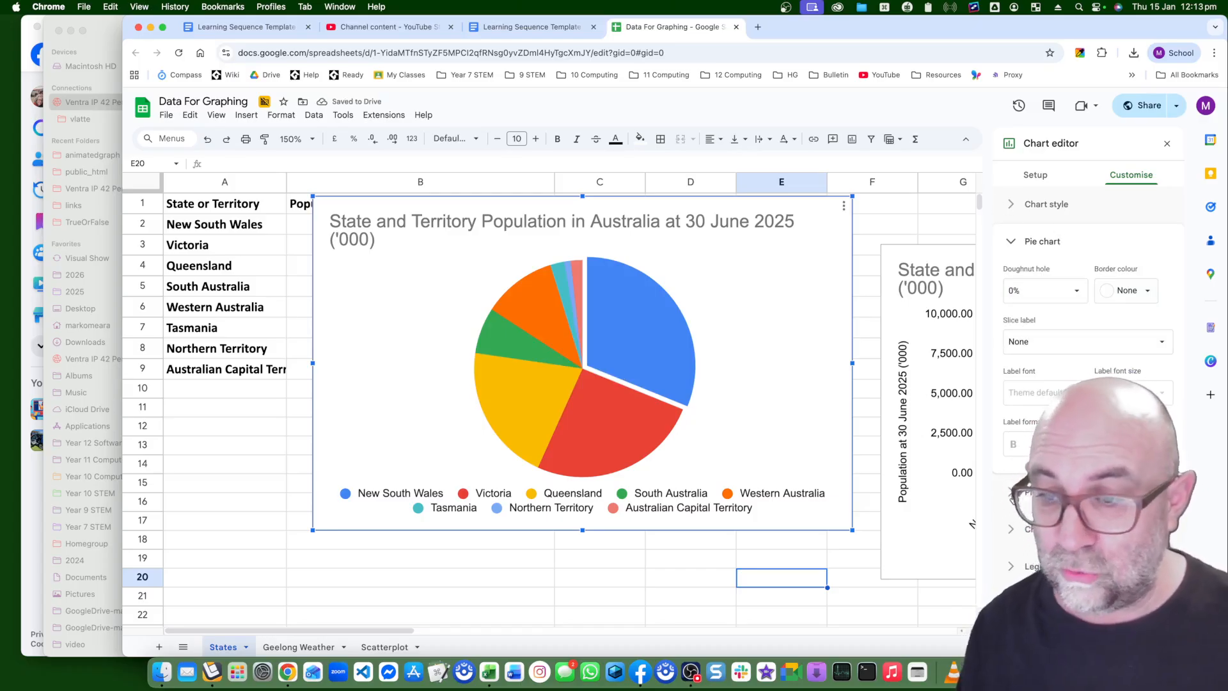
pyautogui.click(1039, 493)
pyautogui.click(1050, 457)
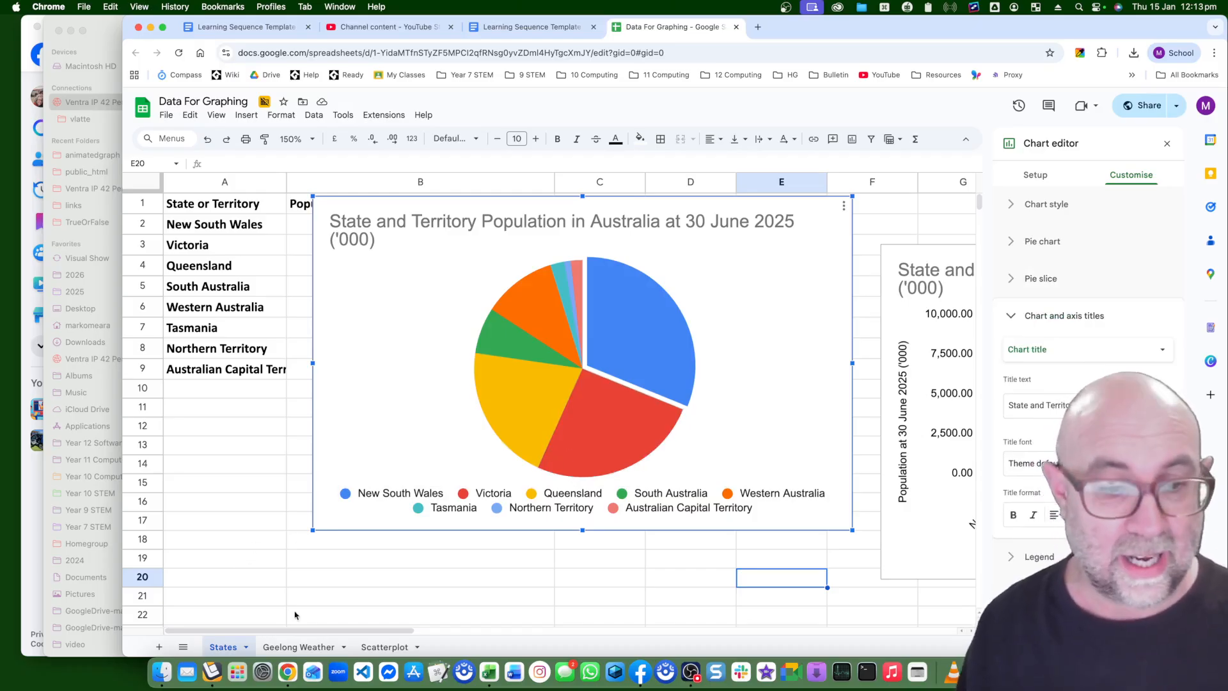
# Insert a line chart from the temperature data in A1:C14 on the Geelong Weather sheet.
pyautogui.click(304, 647)
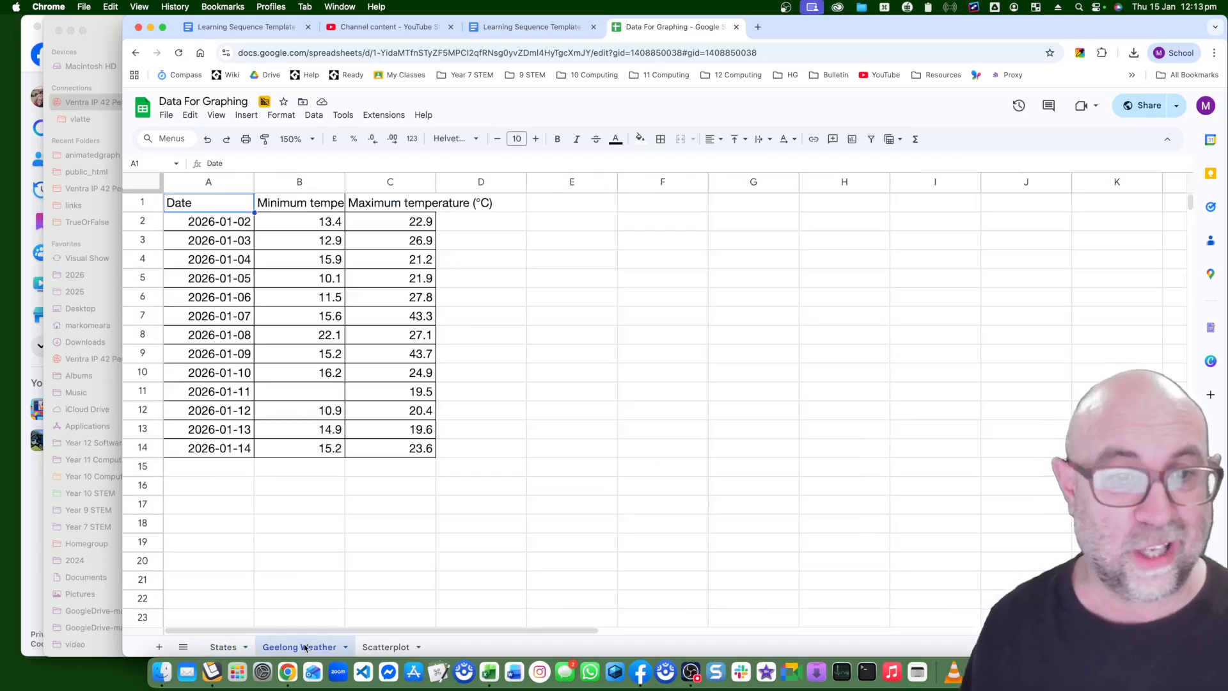
pyautogui.click(439, 492)
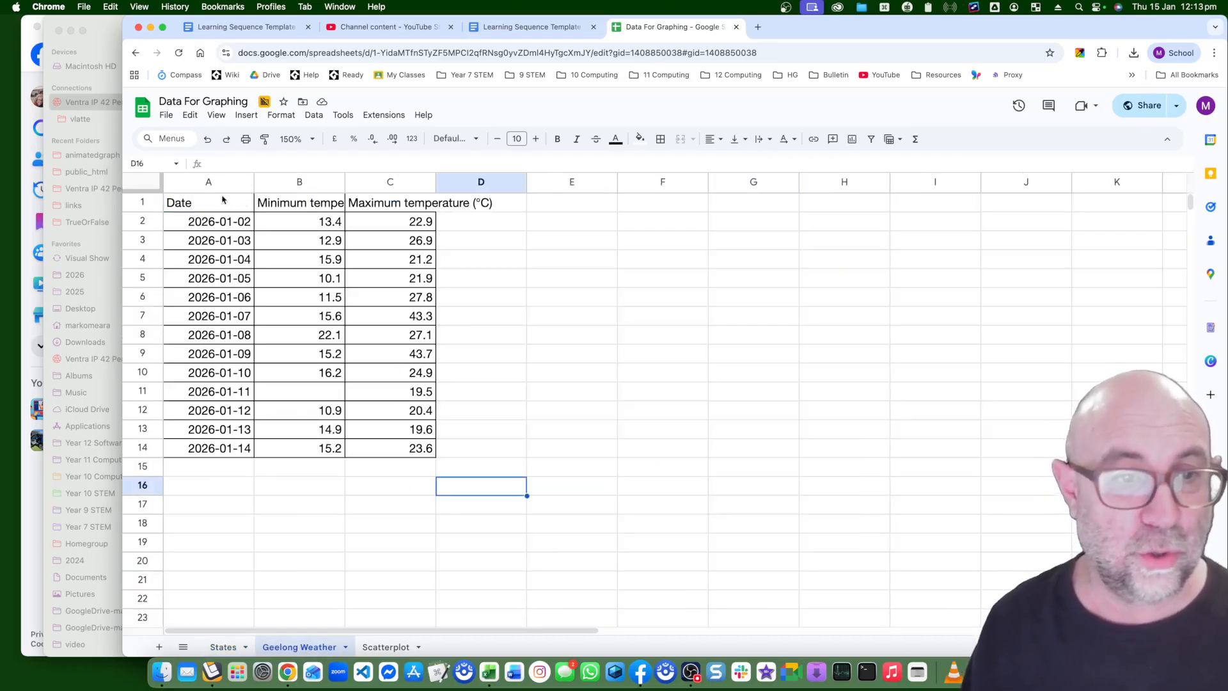
pyautogui.click(204, 202)
pyautogui.moveTo(198, 203); pyautogui.dragTo(407, 455)
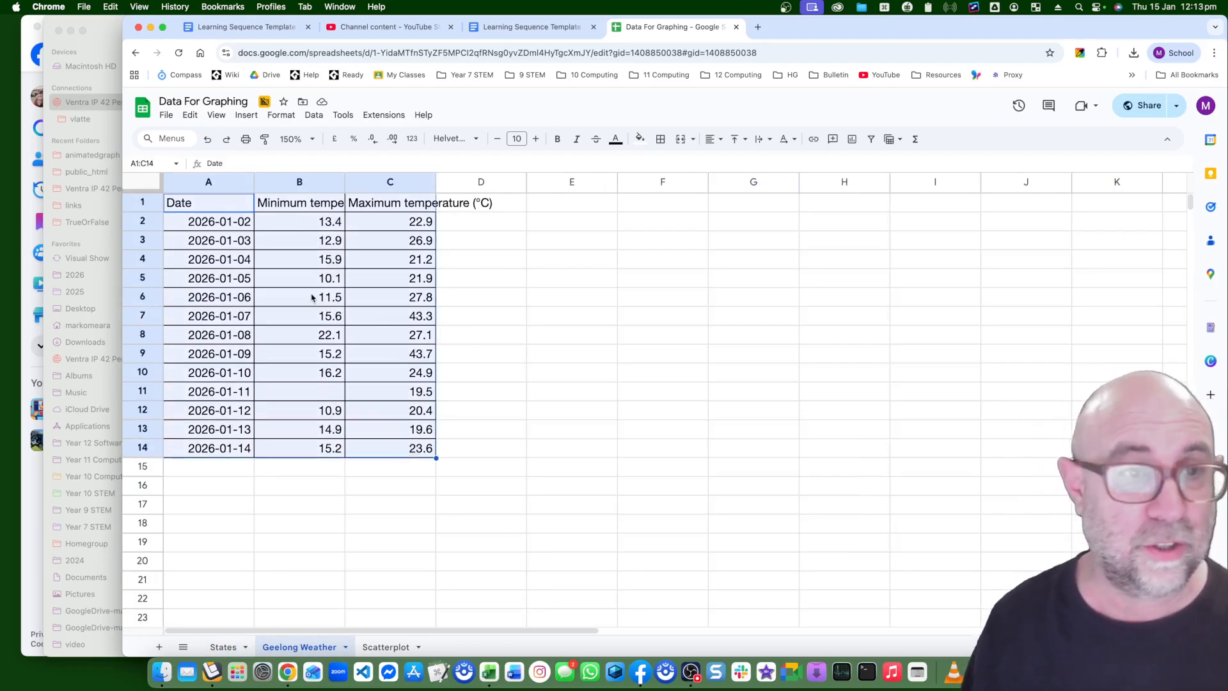
pyautogui.click(246, 115)
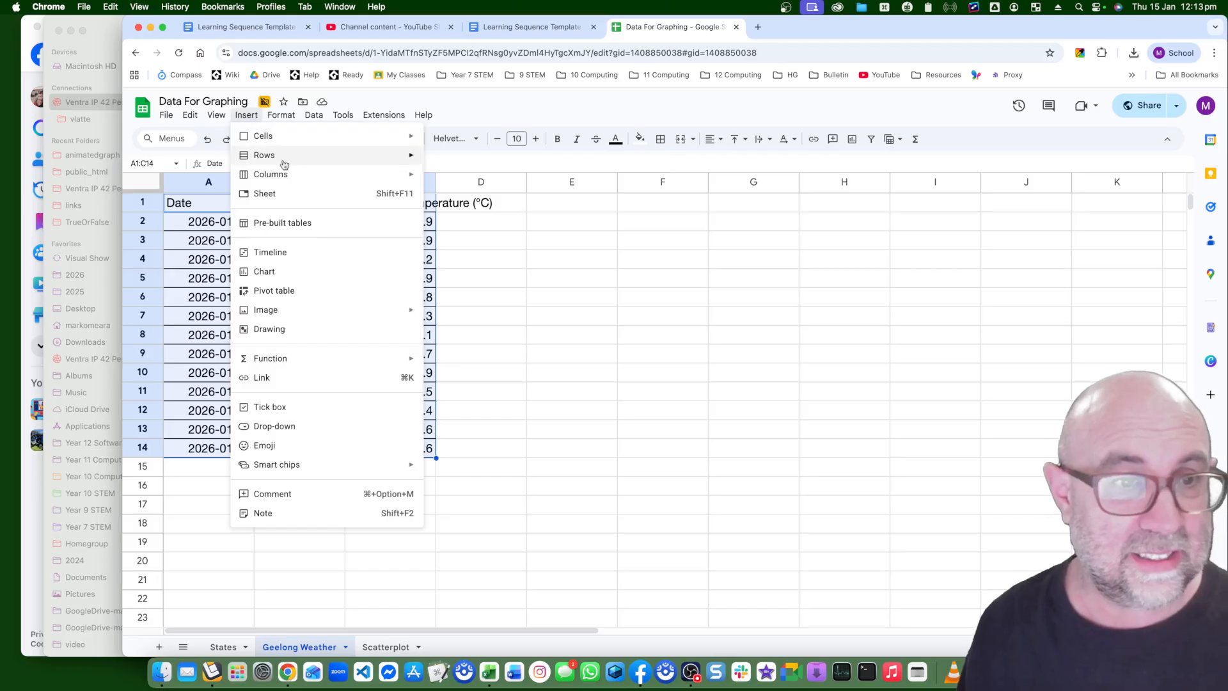
pyautogui.click(339, 270)
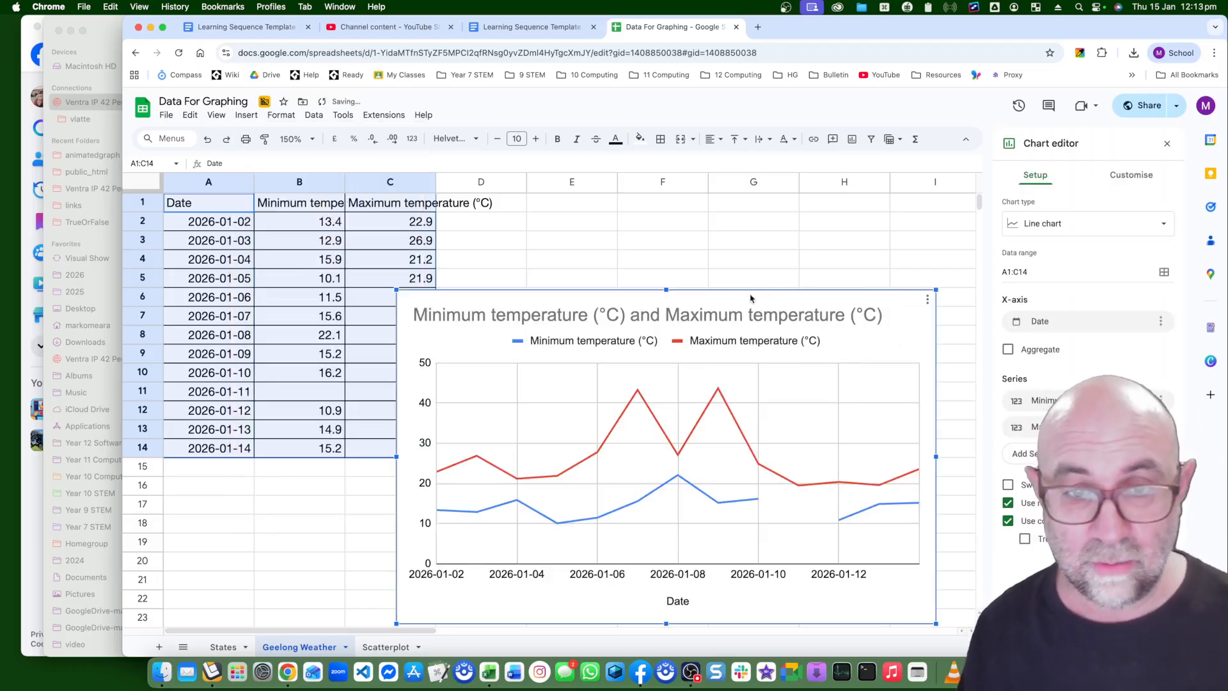
# Add the prefix "Geelong: " to the start of the temperature line chart's title.
pyautogui.doubleClick(550, 316)
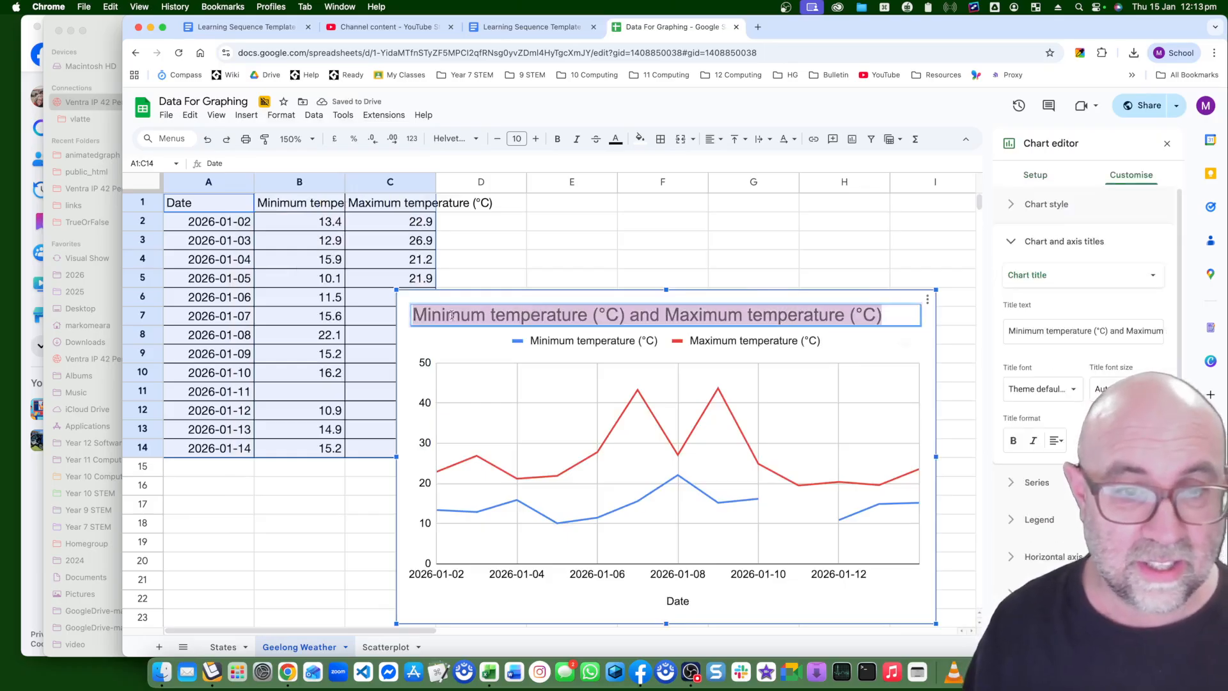
pyautogui.click(414, 314)
pyautogui.write('Geelong')
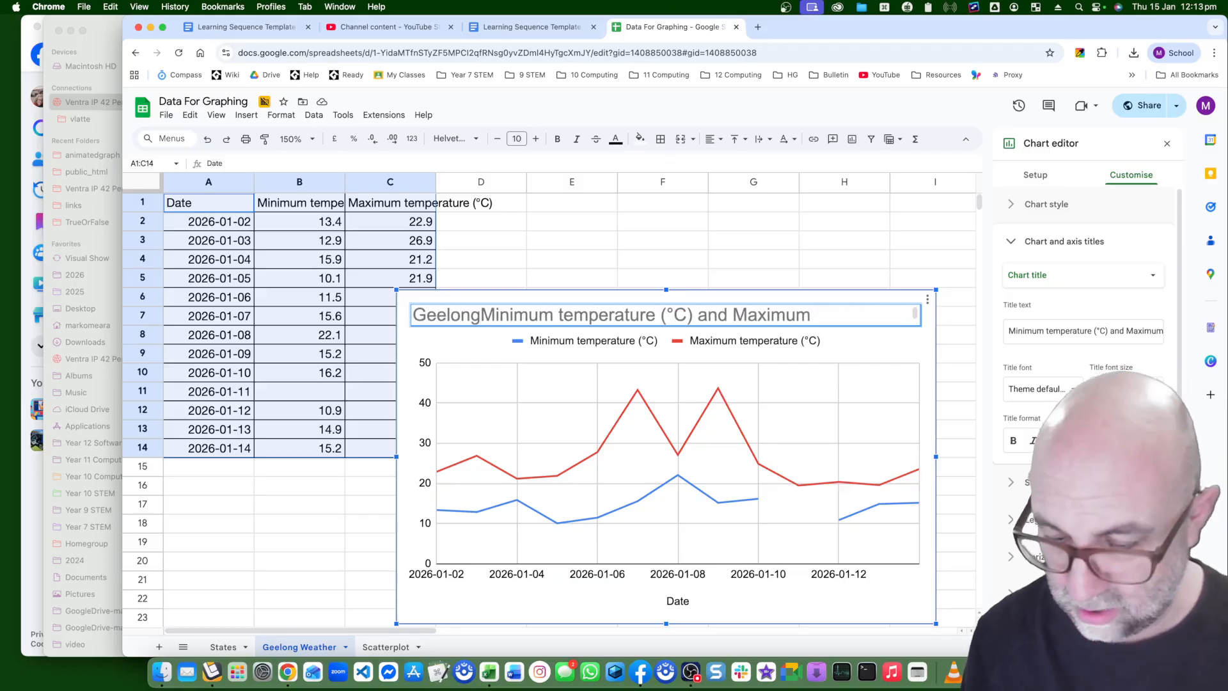
pyautogui.write(':')
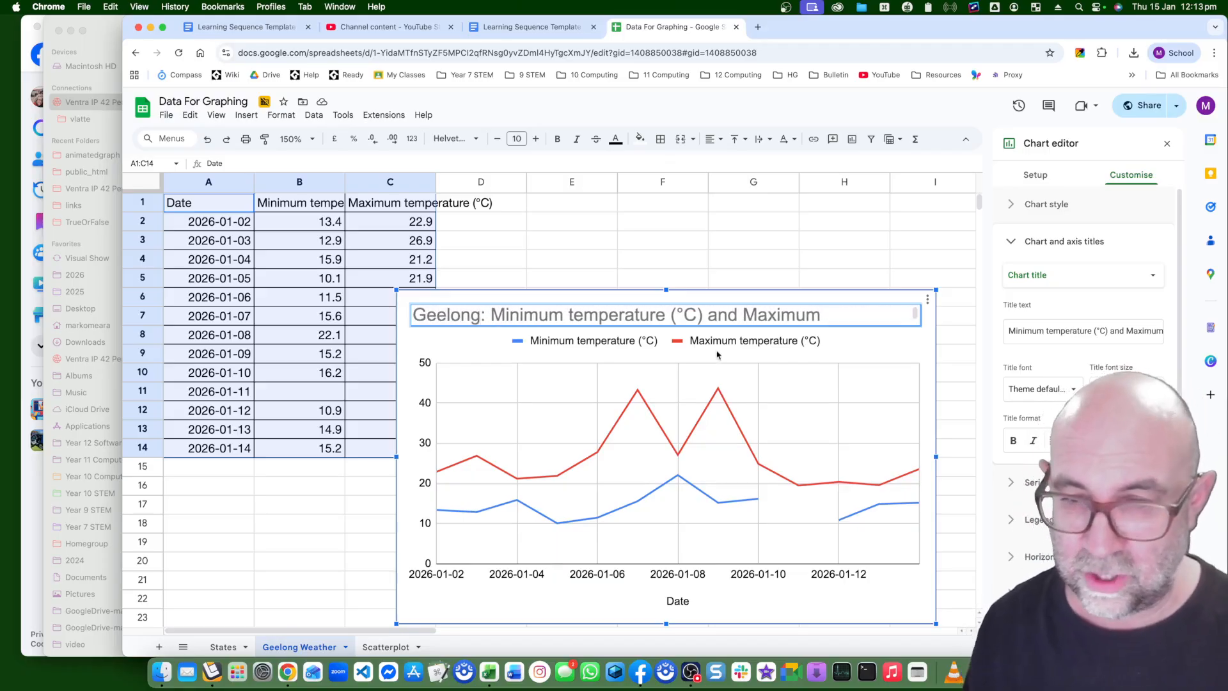
pyautogui.click(896, 344)
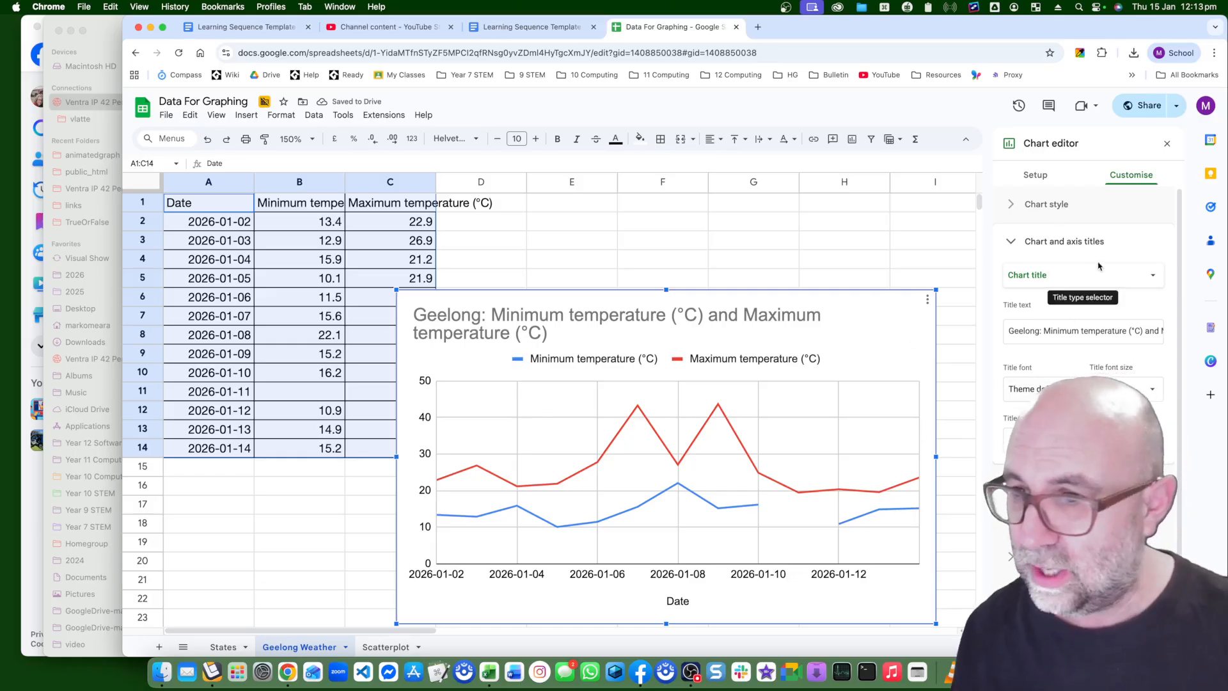
# Set the vertical axis title of the temperature line chart to "Celsius".
pyautogui.click(1041, 284)
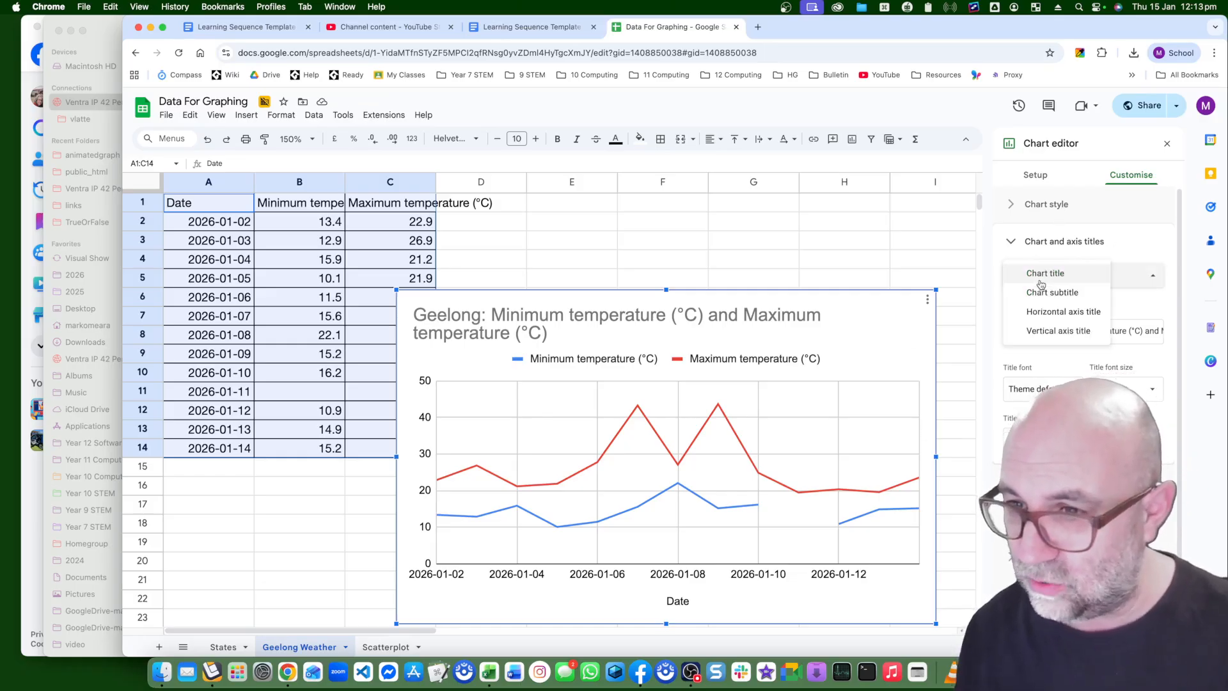
pyautogui.click(1061, 330)
pyautogui.click(1043, 328)
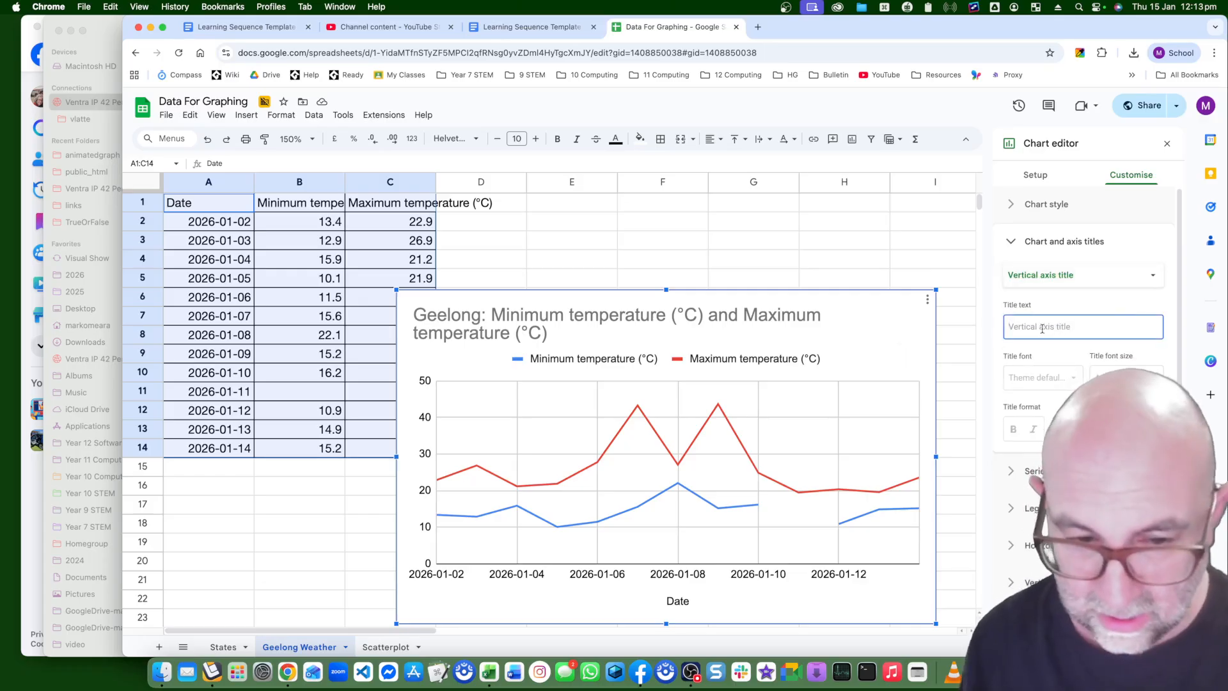
pyautogui.write('Celsius')
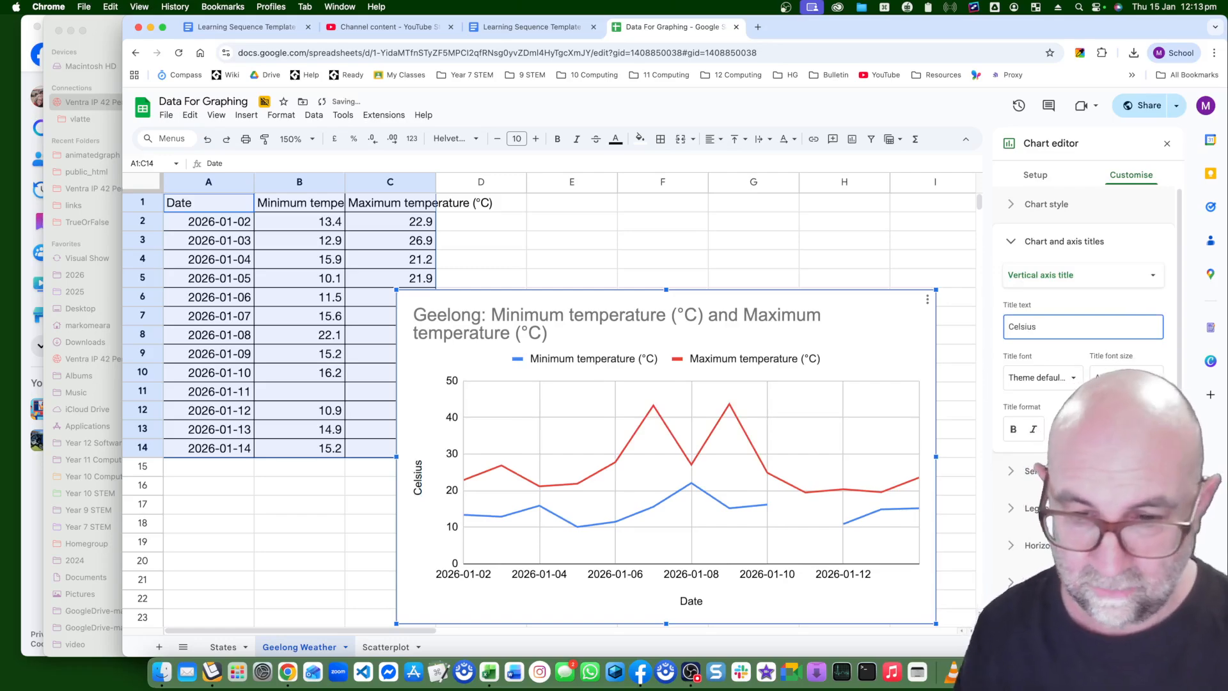
pyautogui.click(1143, 353)
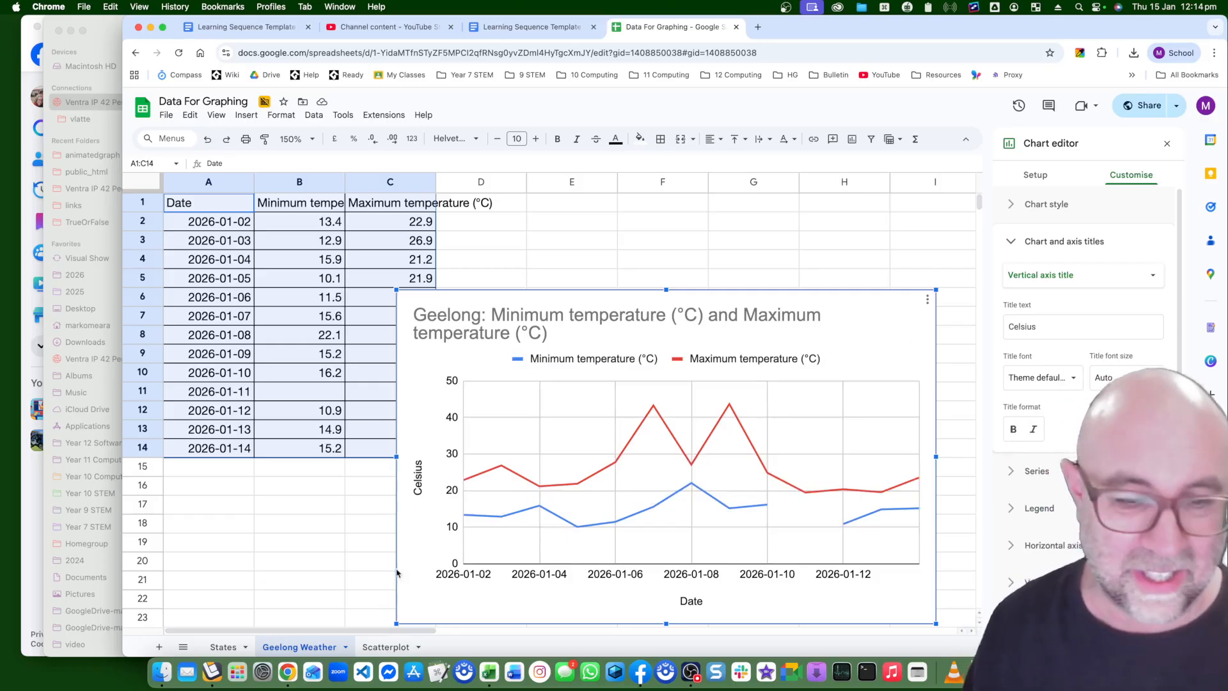
# Insert a chart from the age and salary data in A1:B9 on the Scatterplot sheet.
pyautogui.click(386, 648)
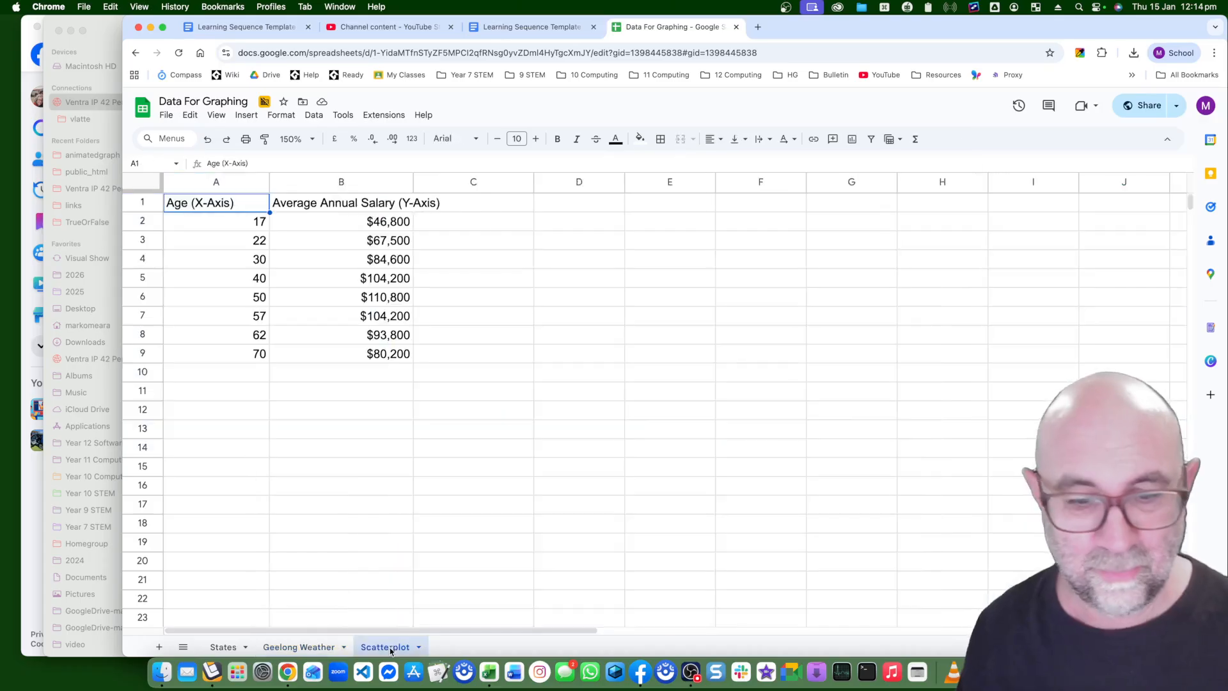
pyautogui.click(238, 241)
pyautogui.moveTo(210, 203); pyautogui.dragTo(378, 354)
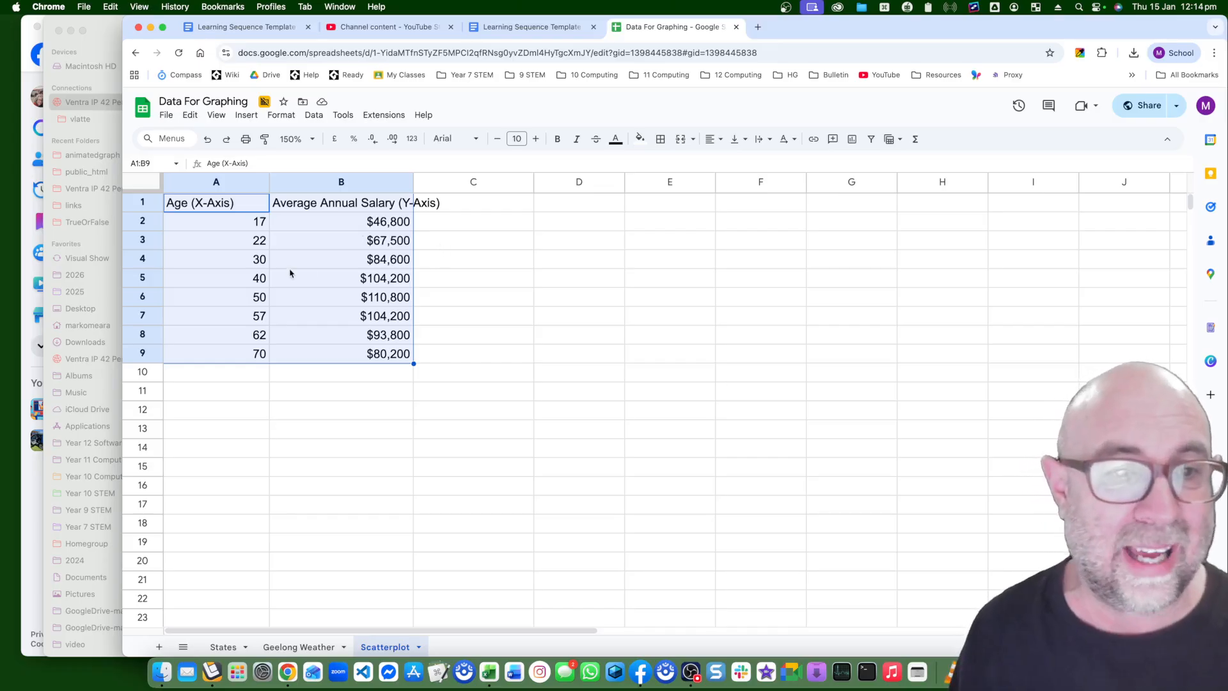
pyautogui.click(288, 119)
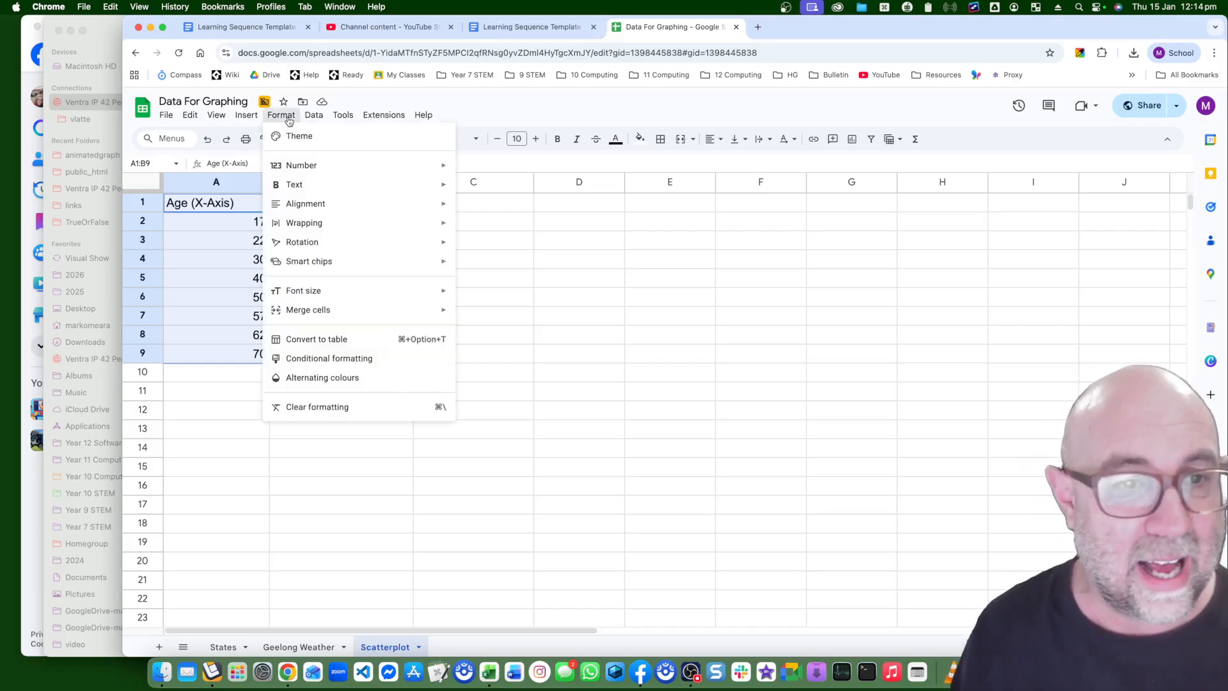
pyautogui.moveTo(247, 117)
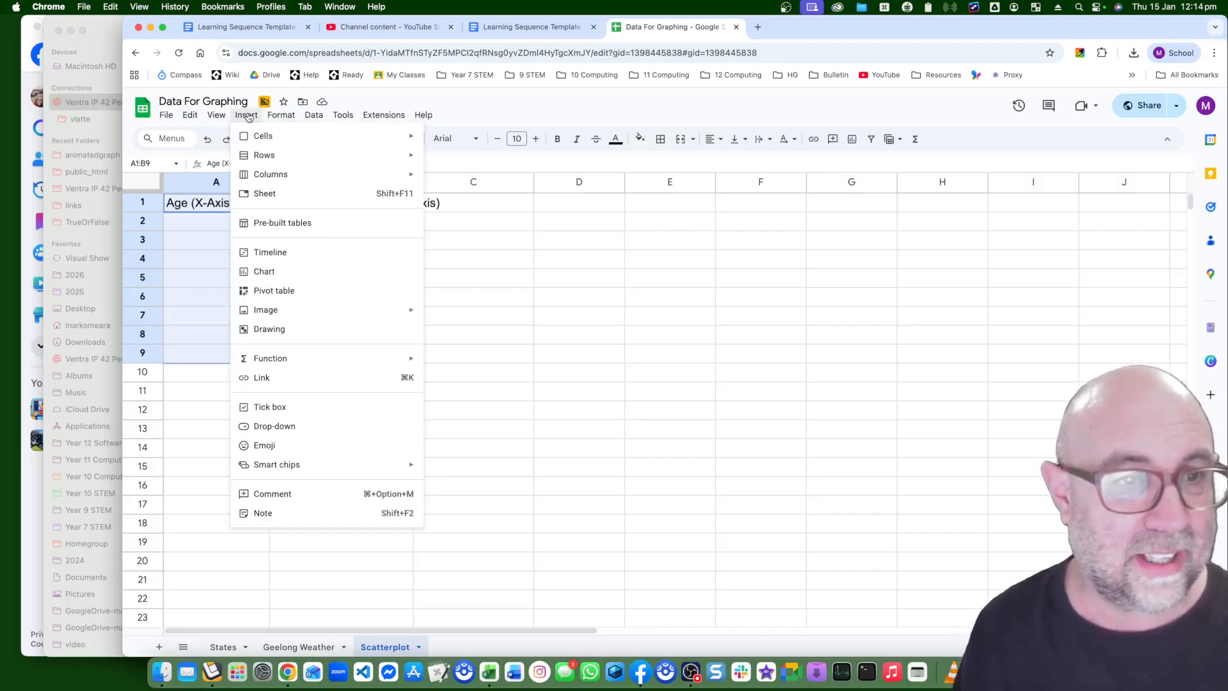
pyautogui.press('Escape')
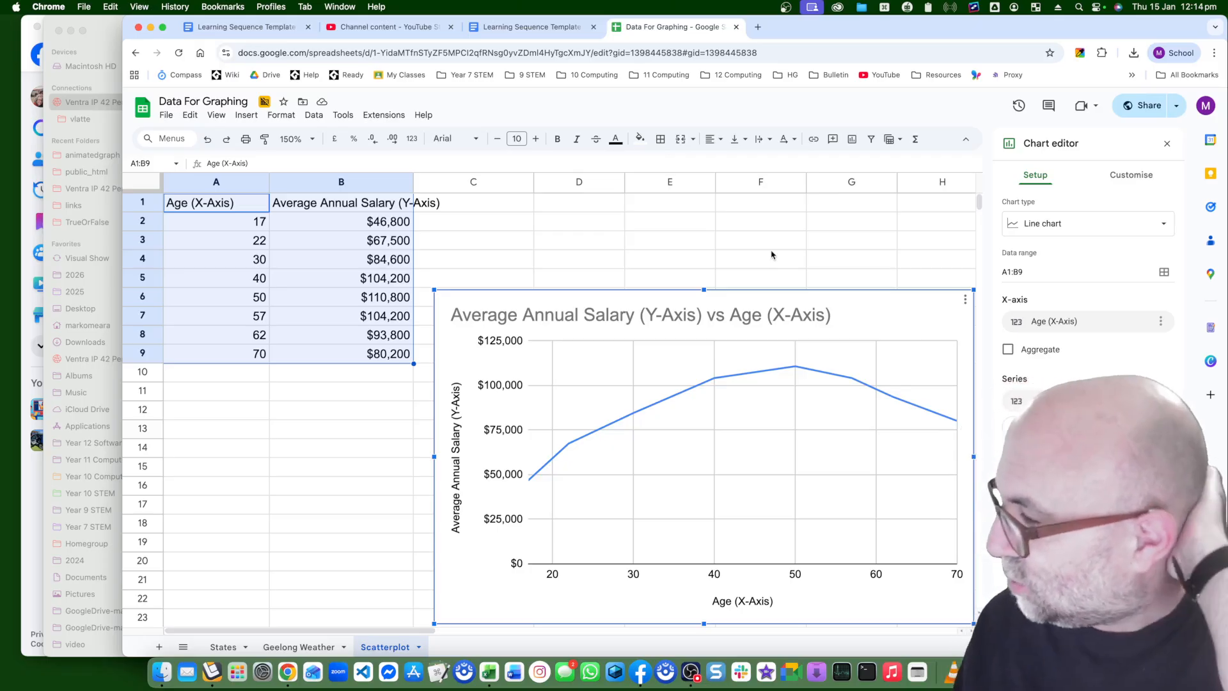
# Change the age and salary chart's type to Scatter chart and close the chart editor.
pyautogui.click(1024, 223)
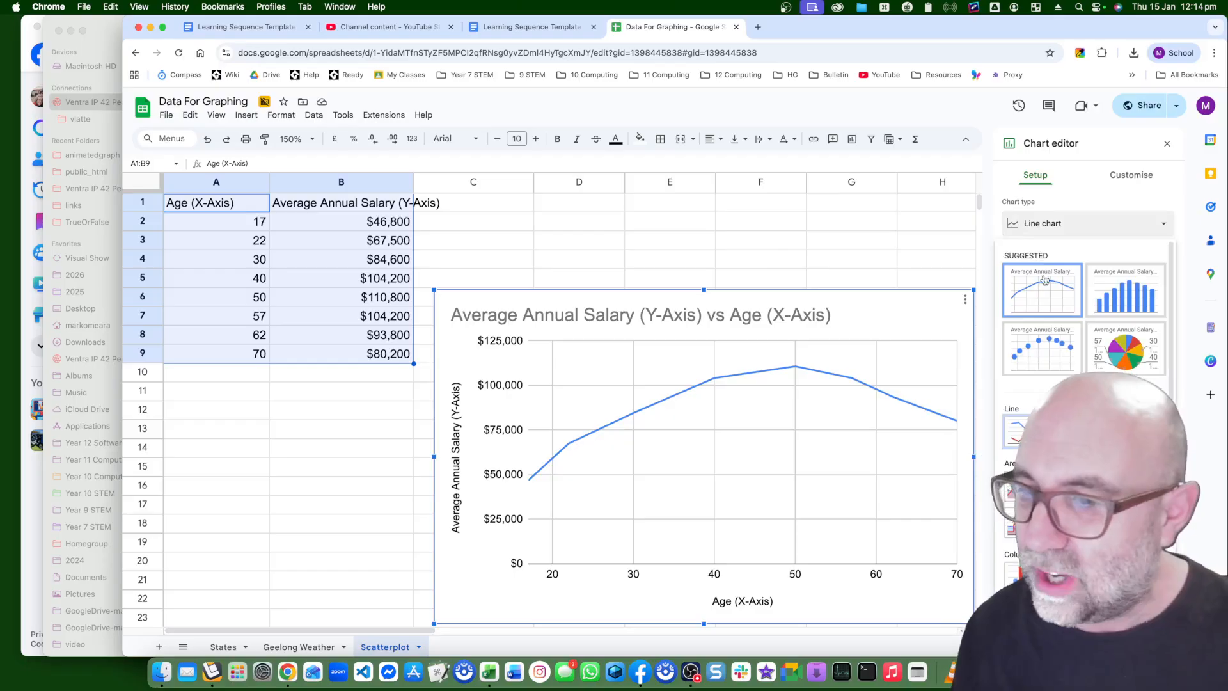
pyautogui.scroll(-8, 1049, 351)
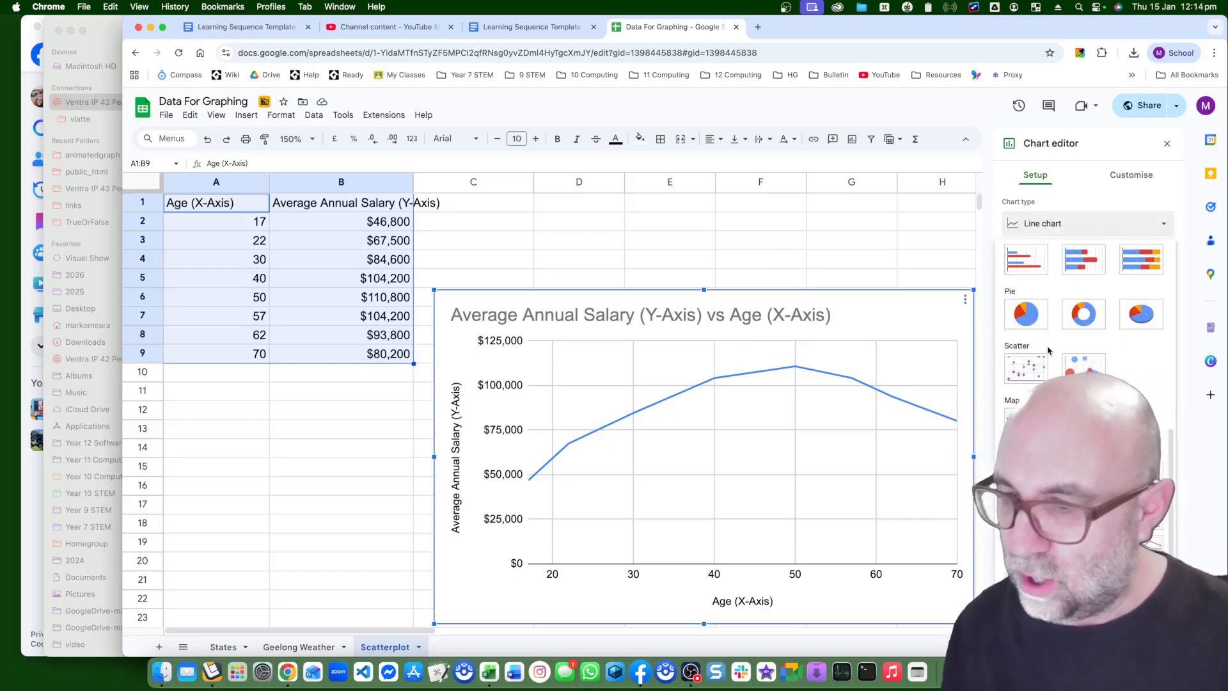
pyautogui.click(1019, 373)
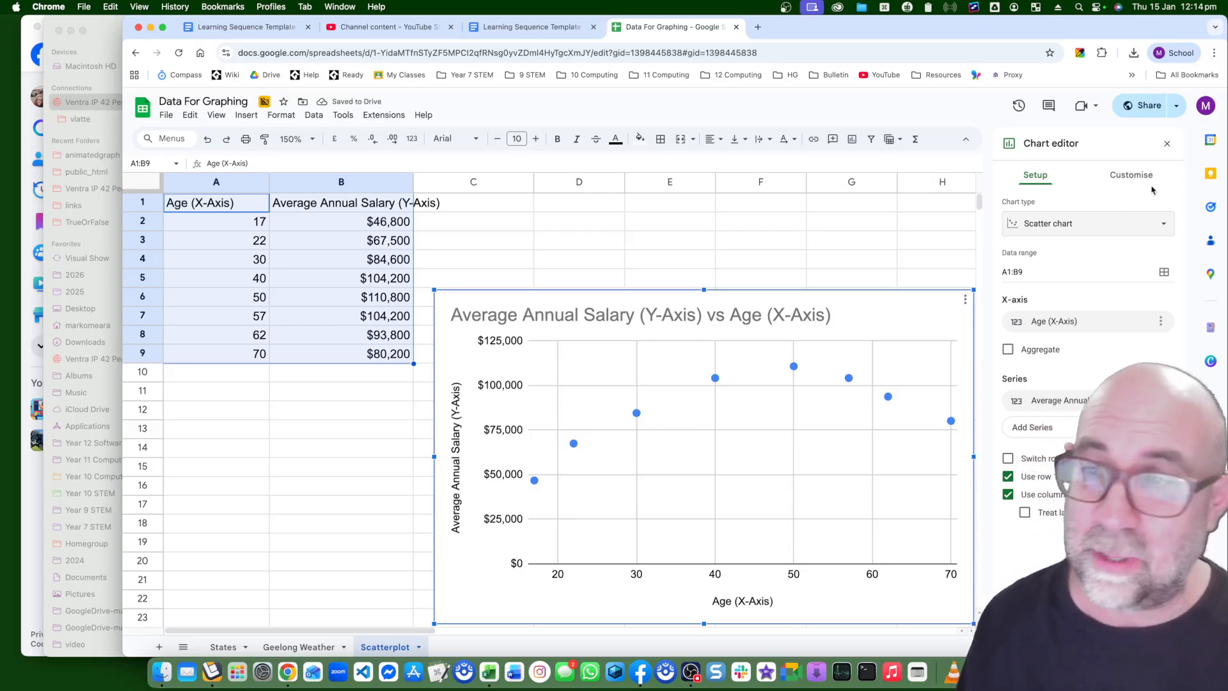
pyautogui.click(1168, 144)
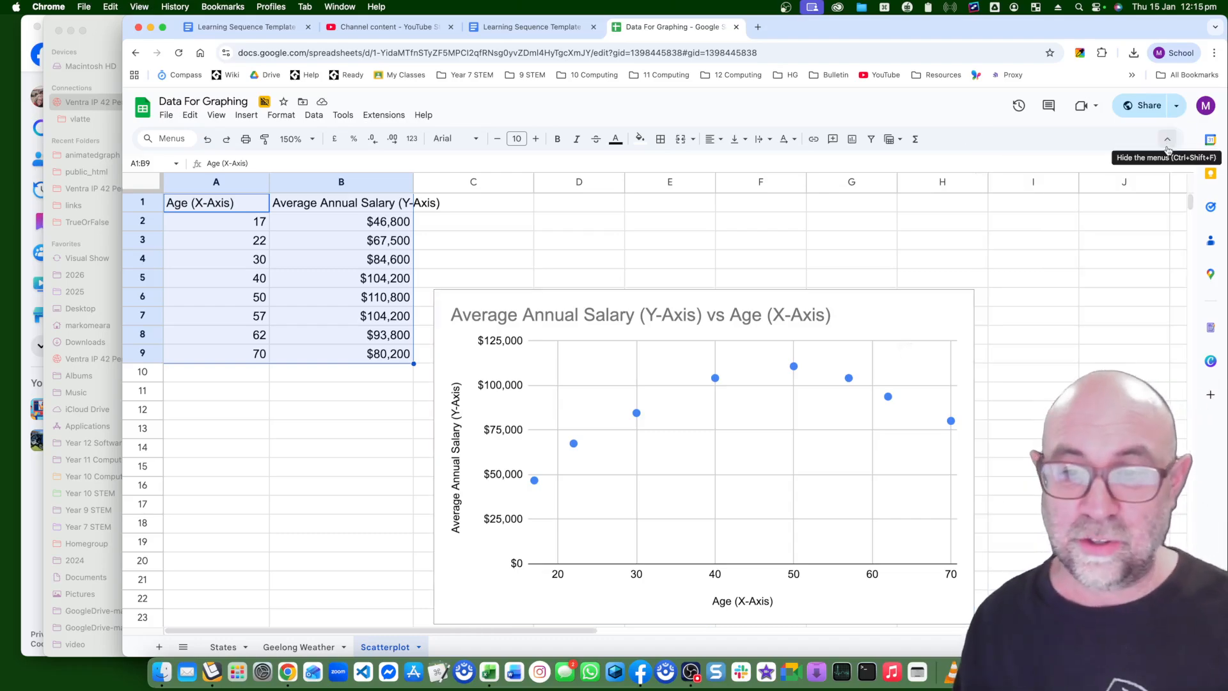